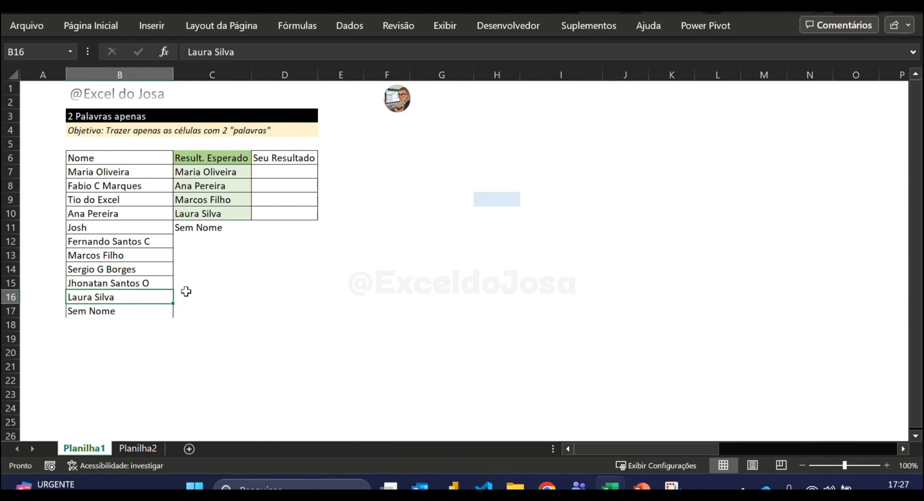
Enter the heading "5 fases" in cell H8
{"action": "left_click", "coordinate": [118, 245]}
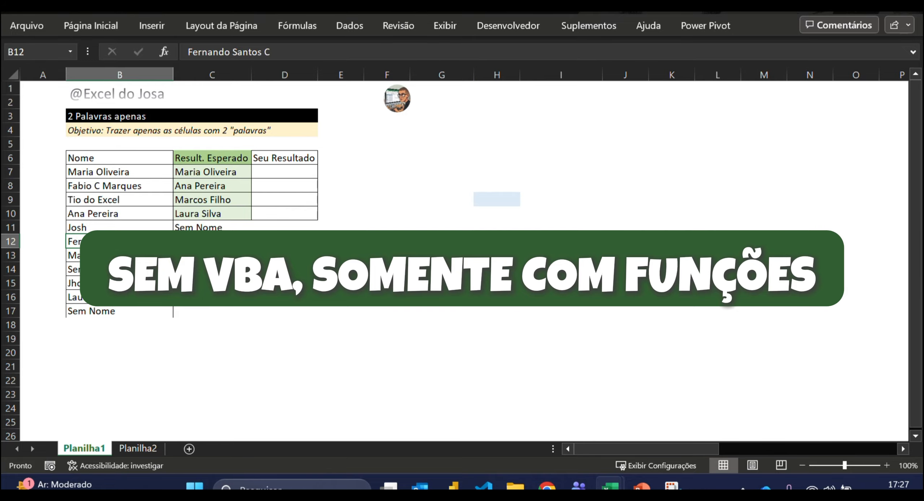
{"action": "left_click", "coordinate": [497, 199]}
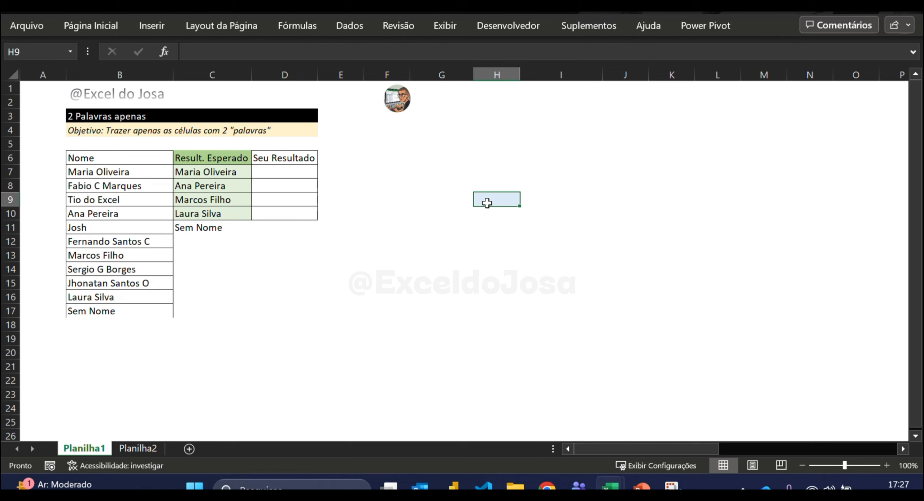
{"action": "key", "text": "Up"}
{"action": "type", "text": "5 fases"}
{"action": "key", "text": "Return"}
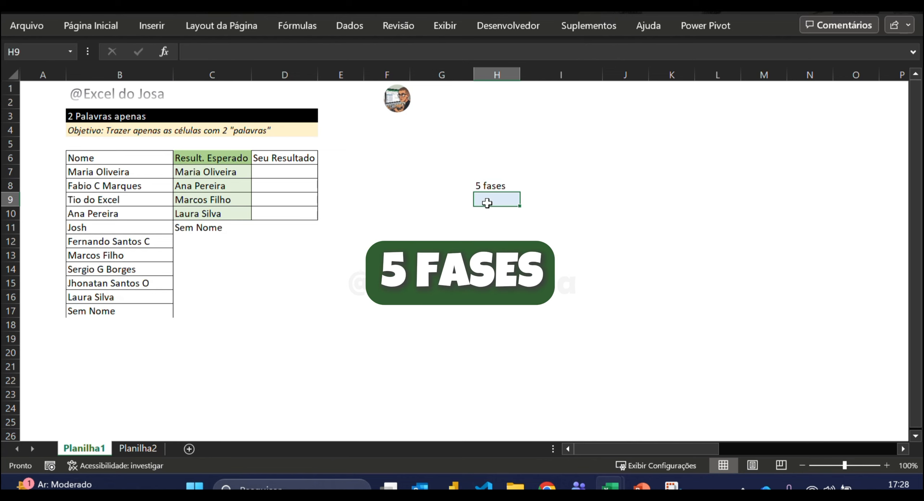
Label cell H9 "fase 1" and describe the phase in I9 as "contar caracteres"
{"action": "type", "text": "fase 1"}
{"action": "key", "text": "Tab"}
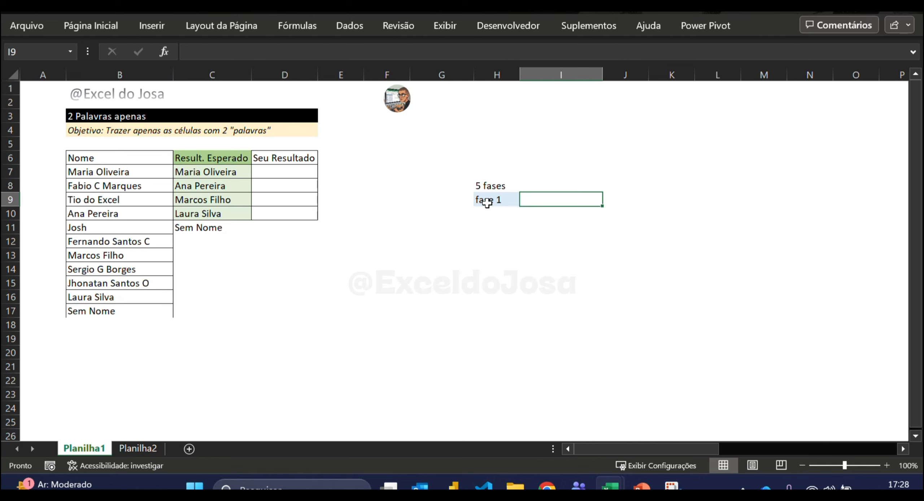
{"action": "type", "text": "contar "}
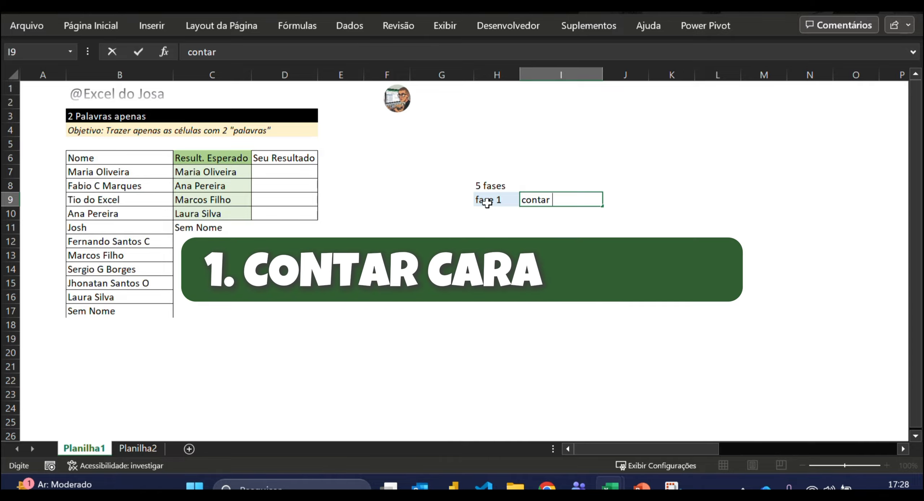
{"action": "type", "text": "caracteres"}
{"action": "key", "text": "Return"}
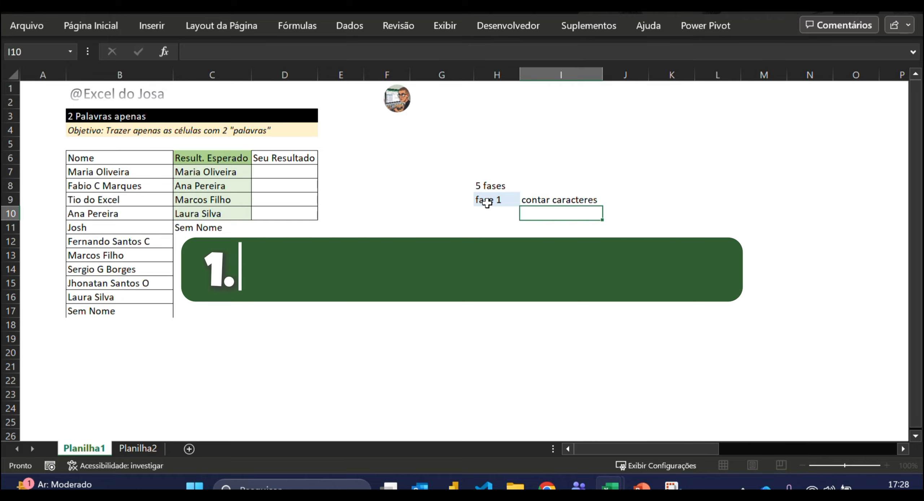
Count the characters of the first name in J9 with the formula =NÚM.CARACT(B7)
{"action": "key", "text": "Up"}
{"action": "key", "text": "Left"}
{"action": "key", "text": "Left"}
{"action": "key", "text": "Right"}
{"action": "key", "text": "Right"}
{"action": "key", "text": "Right"}
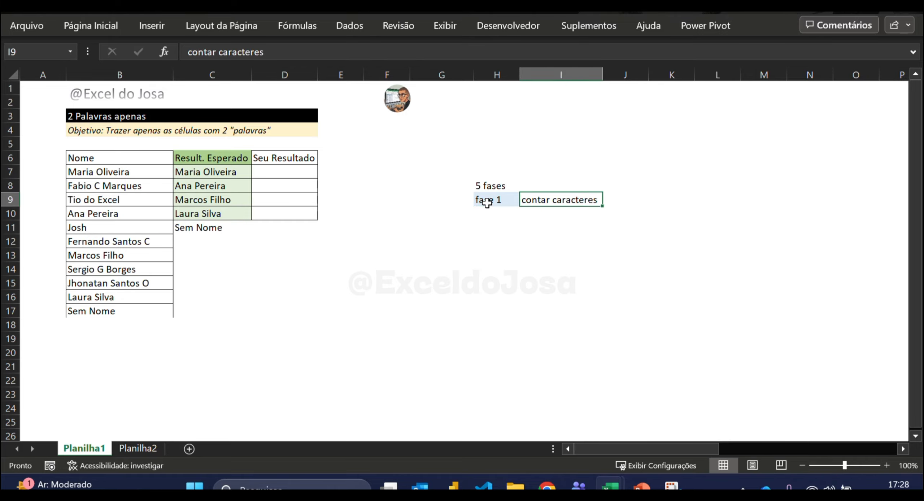
{"action": "key", "text": "F2"}
{"action": "type", "text": "=núm"}
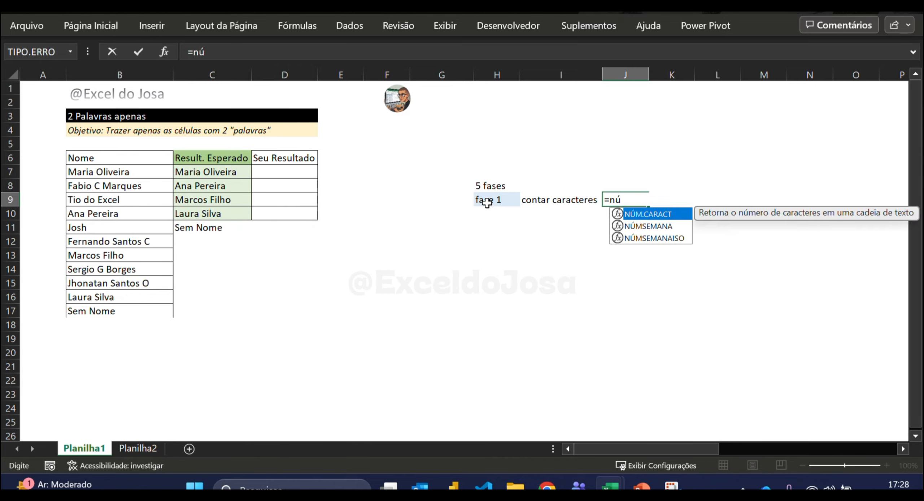
{"action": "key", "text": "Tab"}
{"action": "left_click", "coordinate": [147, 173]}
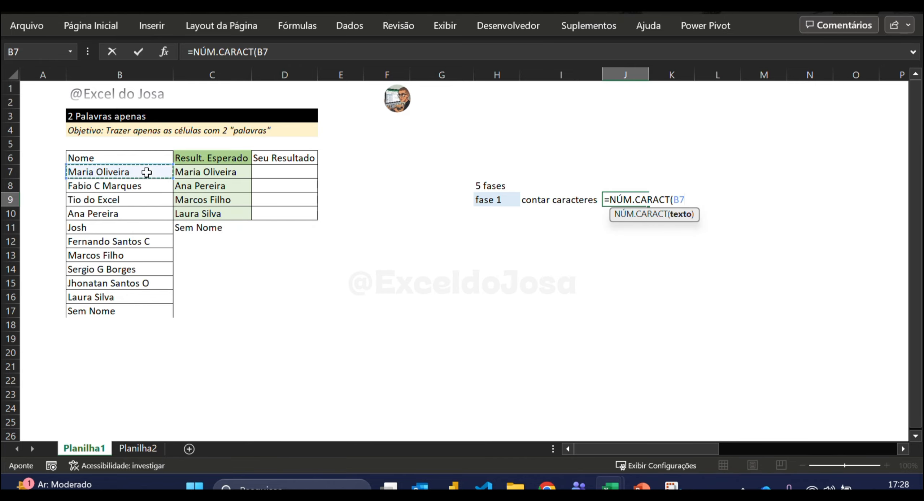
{"action": "key", "text": "ctrl+Return"}
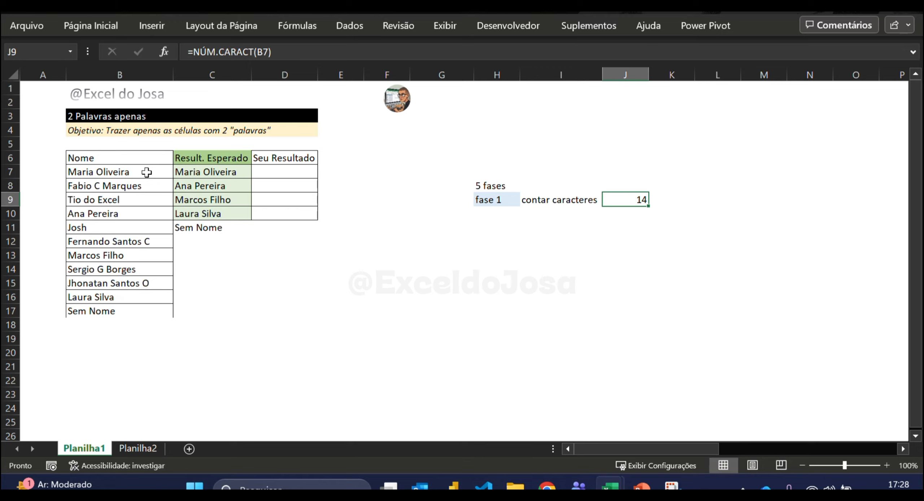
Label the second phase "fase 2" in cell H10
{"action": "key", "text": "Down"}
{"action": "key", "text": "Left"}
{"action": "key", "text": "Left"}
{"action": "type", "text": "fase "}
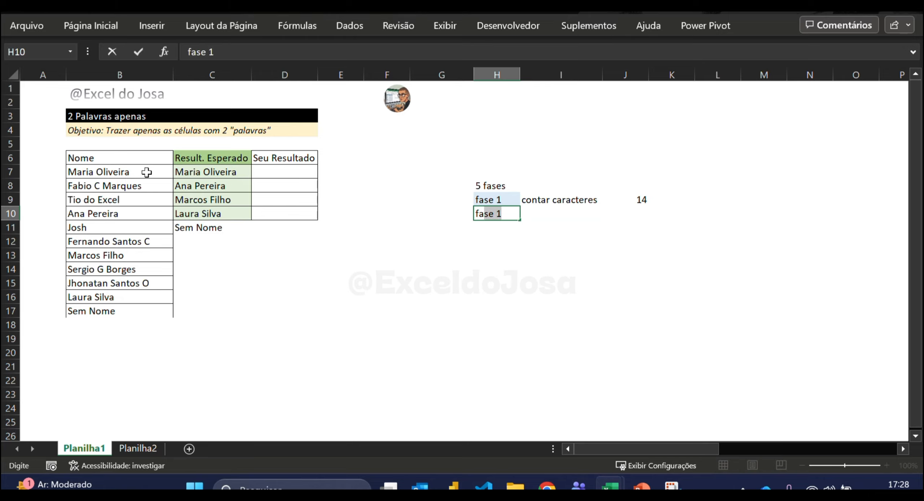
{"action": "type", "text": "2"}
{"action": "key", "text": "Tab"}
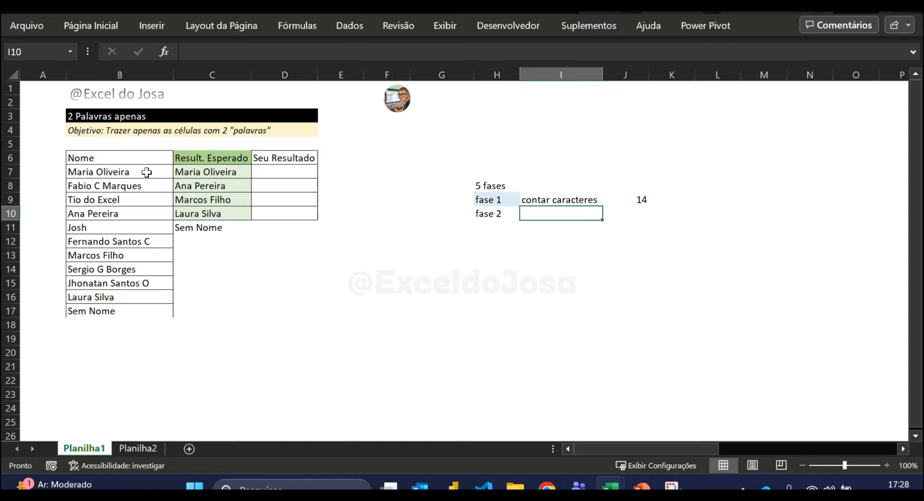
Describe the second phase in cell I10 as "substituir os espaços"
{"action": "key", "text": "F2"}
{"action": "type", "text": "substitui"}
{"action": "key", "text": "BackSpace"}
{"action": "key", "text": "BackSpace"}
{"action": "key", "text": "BackSpace"}
{"action": "key", "text": "BackSpace"}
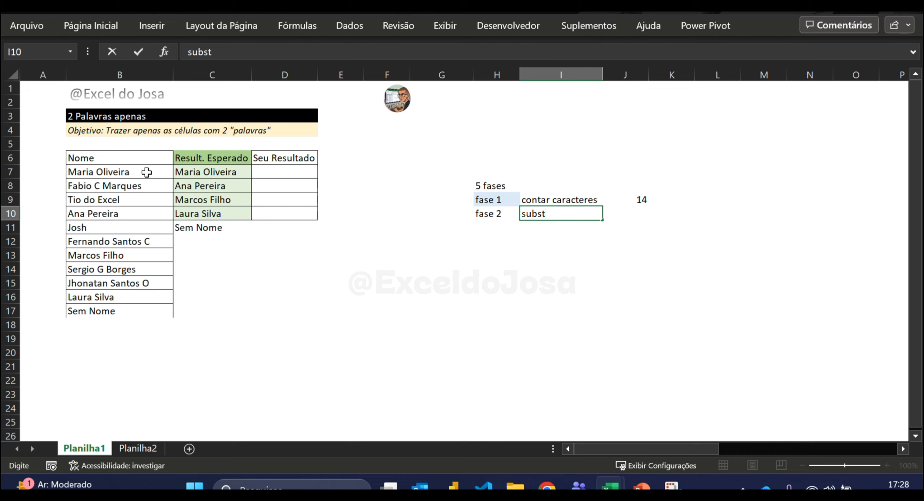
{"action": "type", "text": "ituir os pesço"}
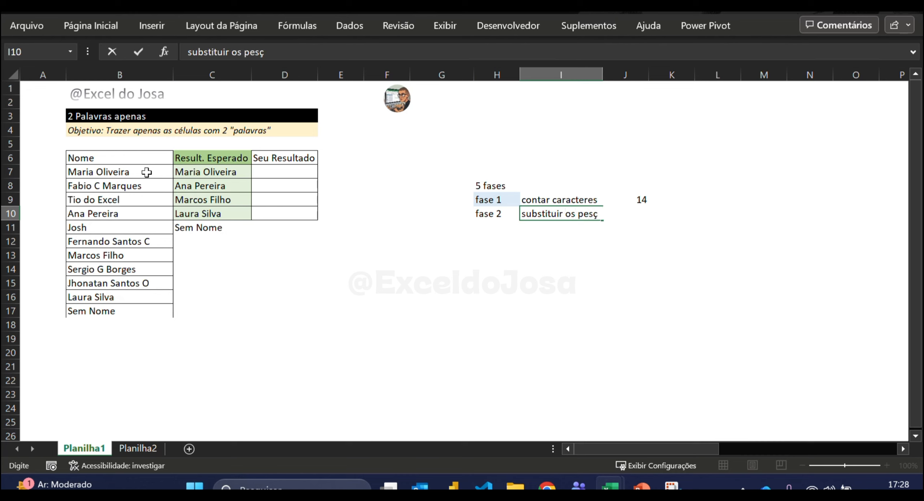
{"action": "key", "text": "BackSpace"}
{"action": "key", "text": "BackSpace"}
{"action": "key", "text": "BackSpace"}
{"action": "key", "text": "BackSpace"}
{"action": "key", "text": "BackSpace"}
{"action": "type", "text": "espaços"}
{"action": "key", "text": "Return"}
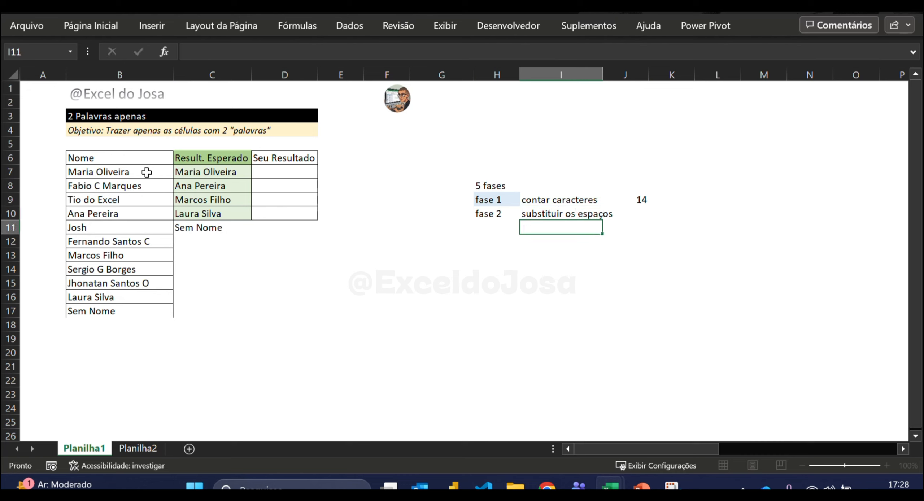
Remove the spaces from the first name in J10 with the formula =SUBSTITUIR(B7;" ";"")
{"action": "key", "text": "Up"}
{"action": "key", "text": "Right"}
{"action": "key", "text": "Up"}
{"action": "key", "text": "F2"}
{"action": "key", "text": "Escape"}
{"action": "key", "text": "Down"}
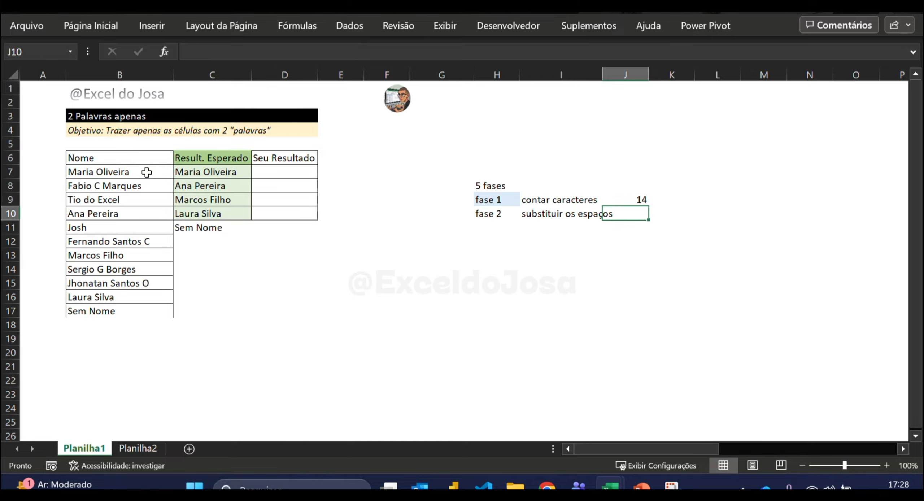
{"action": "type", "text": "=sub"}
{"action": "key", "text": "Tab"}
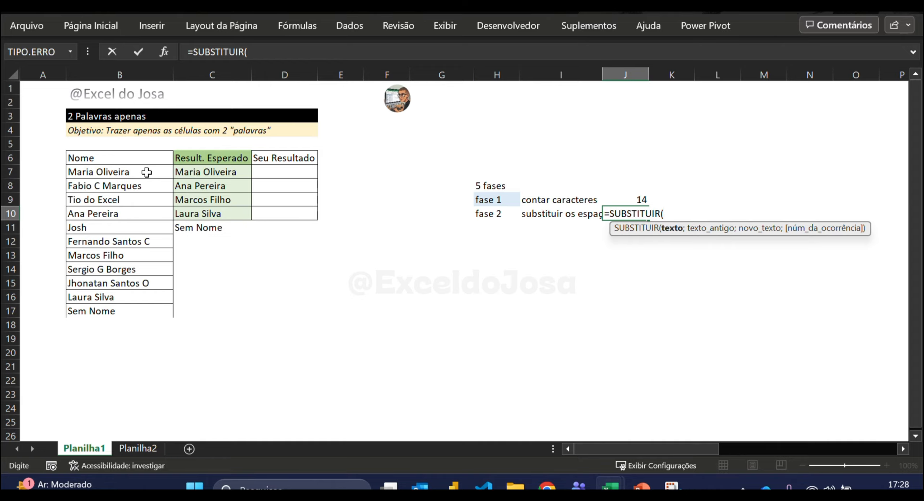
{"action": "left_click", "coordinate": [115, 173]}
{"action": "type", "text": ";"}
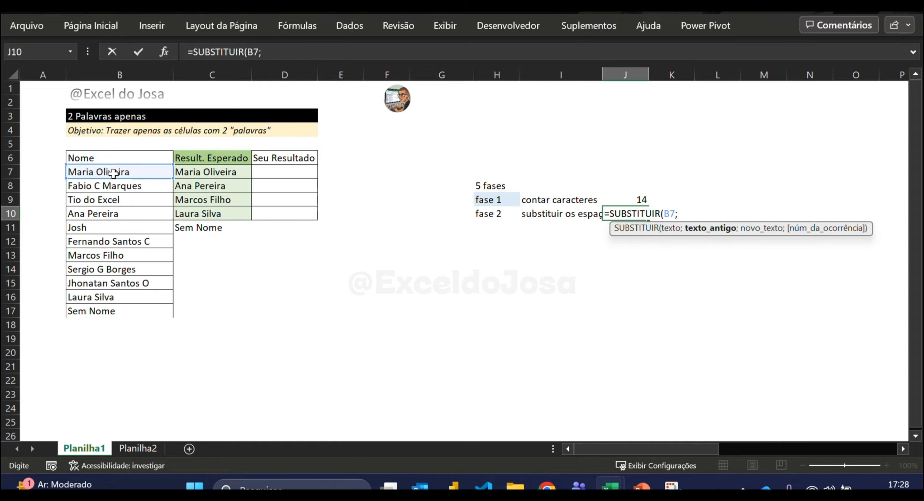
{"action": "type", "text": "\" \";"}
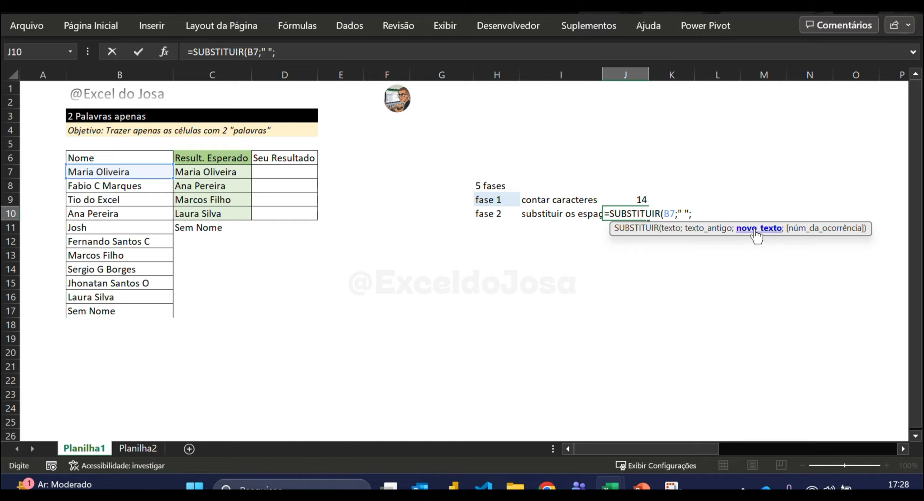
{"action": "type", "text": "\"\")"}
{"action": "key", "text": "ctrl+Return"}
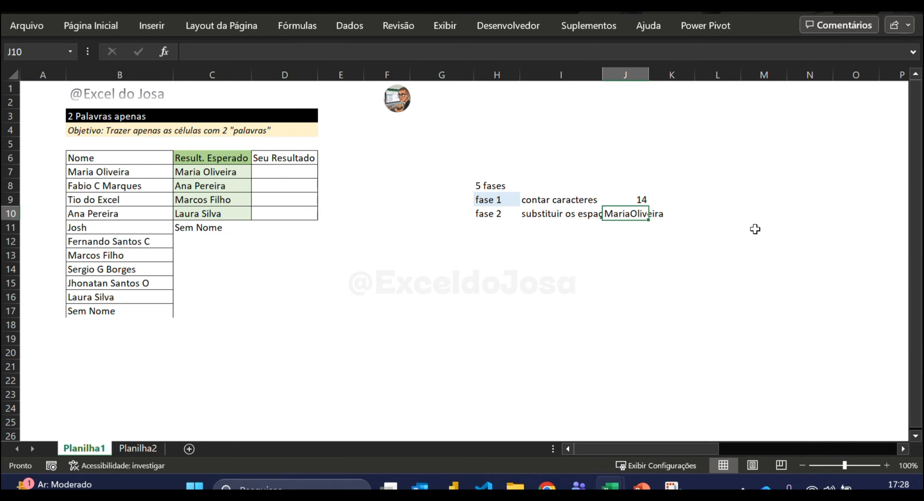
{"action": "key", "text": "F2"}
{"action": "key", "text": "ctrl+Return"}
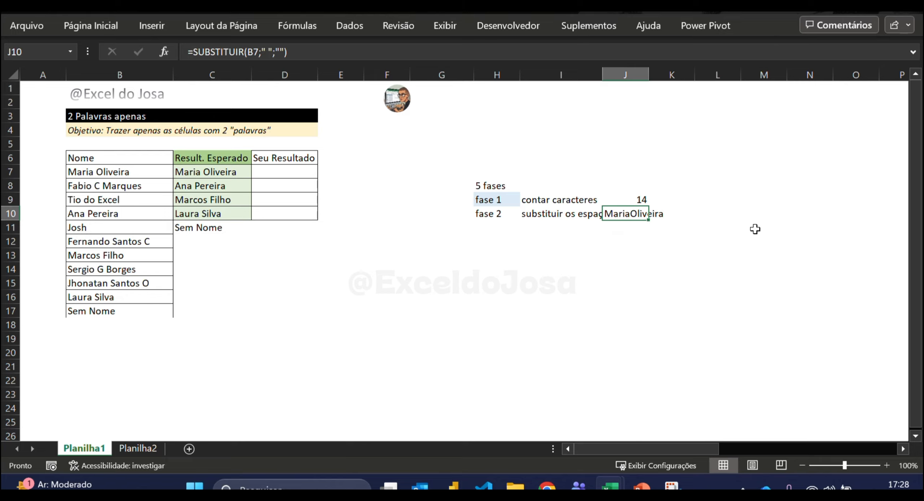
Label cell H11 "Fase 3" and describe the phase in I11 as "contar carcteres sem espaço"
{"action": "left_click", "coordinate": [486, 228]}
{"action": "type", "text": "F"}
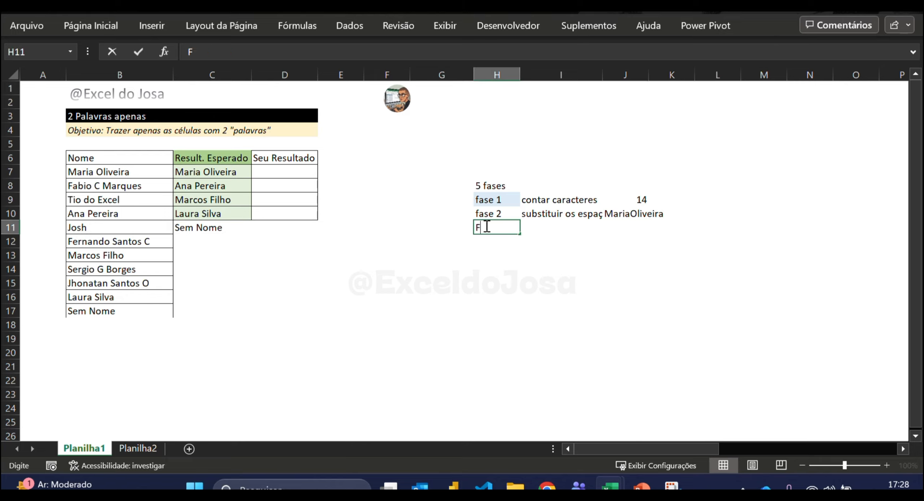
{"action": "type", "text": "ase 3"}
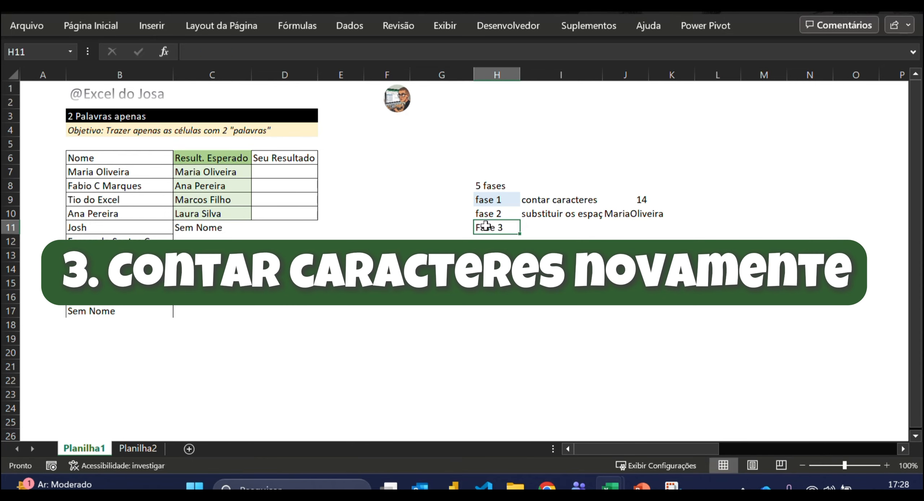
{"action": "key", "text": "Tab"}
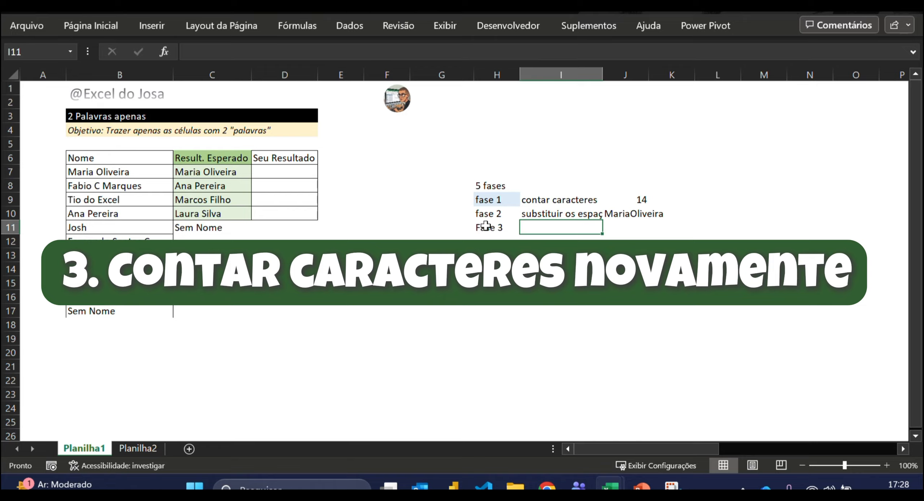
{"action": "type", "text": "contar car"}
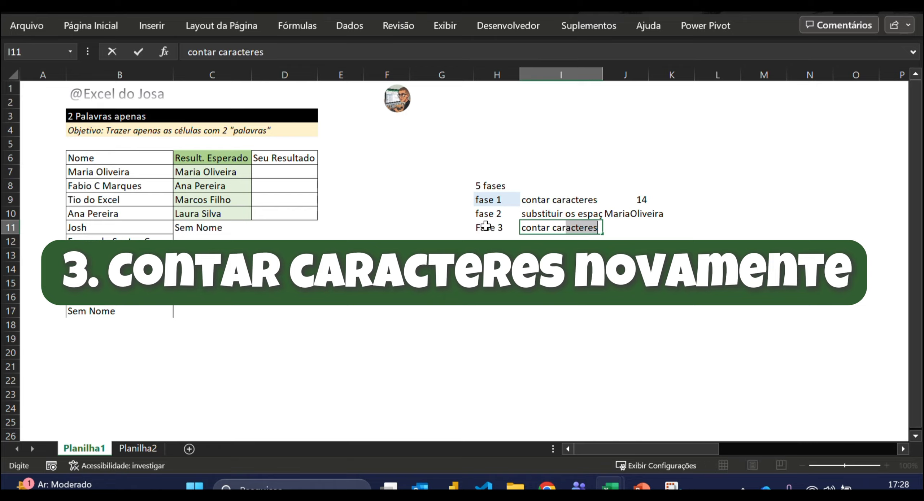
{"action": "type", "text": "cteres sem "}
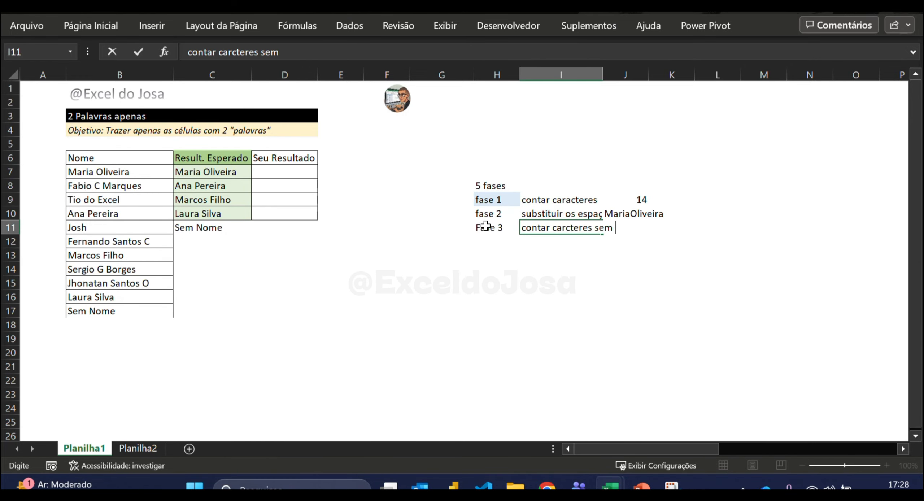
{"action": "type", "text": "espaço"}
{"action": "key", "text": "Return"}
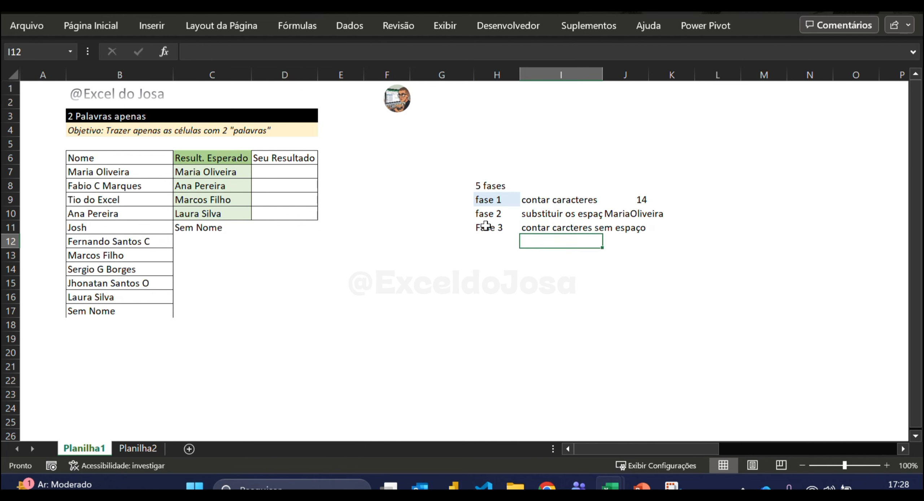
Autofit the width of column I to its phase descriptions
{"action": "key", "text": "ctrl+space"}
{"action": "key", "text": "c"}
{"action": "key", "text": "o"}
{"action": "key", "text": "t"}
Count the characters of the space-free name in J11 with the formula =NÚM.CARACT(J10)
{"action": "key", "text": "Right"}
{"action": "key", "text": "Up"}
{"action": "type", "text": "=con"}
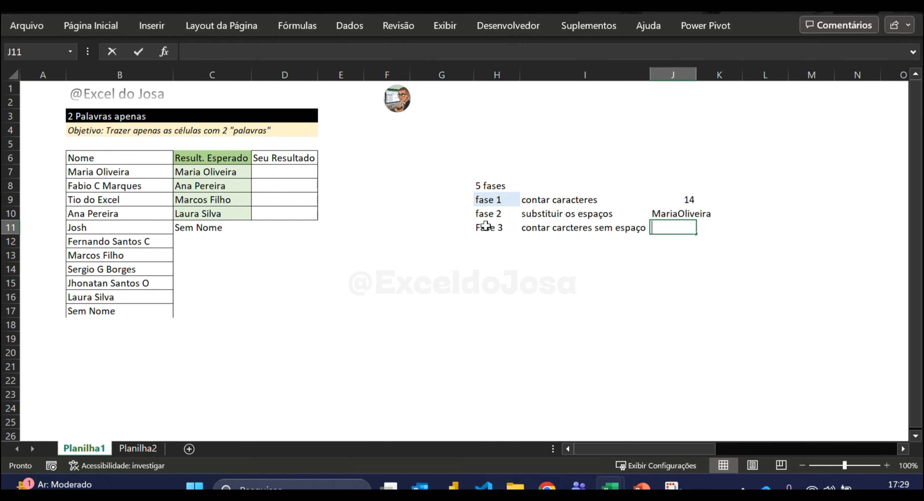
{"action": "key", "text": "BackSpace"}
{"action": "key", "text": "BackSpace"}
{"action": "key", "text": "BackSpace"}
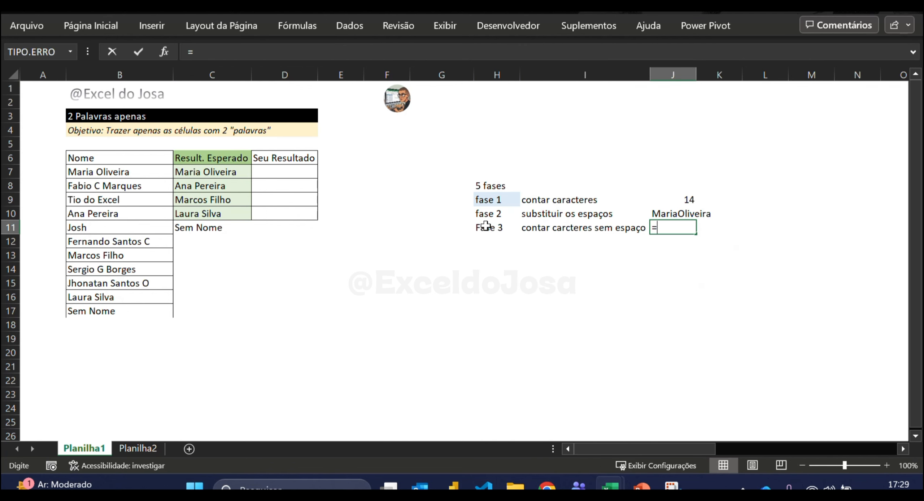
{"action": "type", "text": "nú"}
{"action": "key", "text": "Tab"}
{"action": "key", "text": "Left"}
{"action": "key", "text": "Left"}
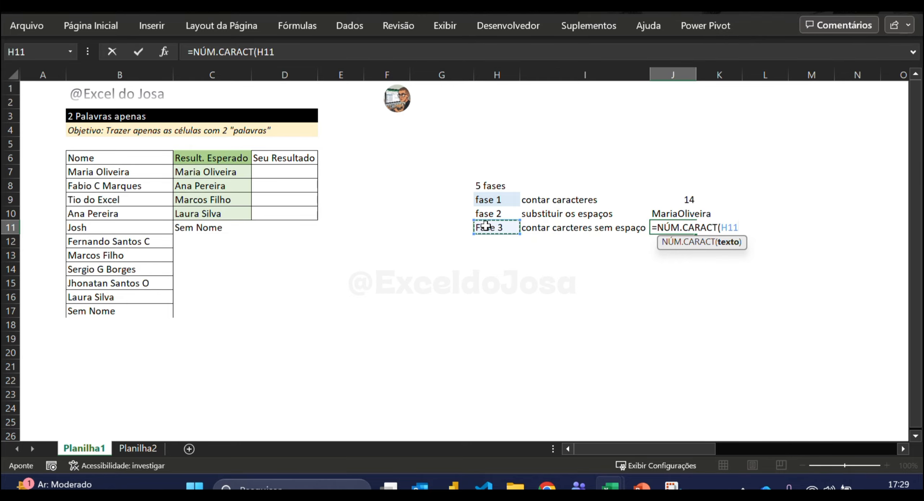
{"action": "key", "text": "Up"}
{"action": "key", "text": "Right"}
{"action": "key", "text": "Right"}
{"action": "type", "text": ")"}
{"action": "key", "text": "ctrl+Return"}
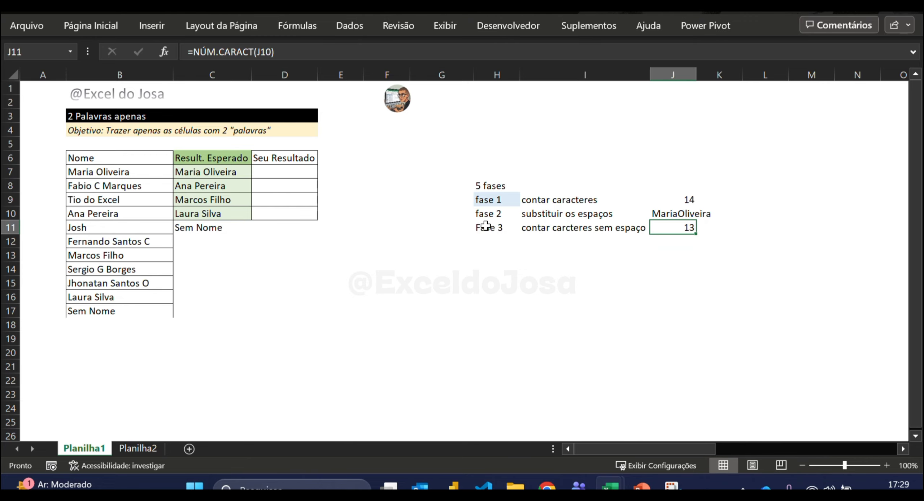
Label cell H12 "Fase 4"
{"action": "key", "text": "Left"}
{"action": "key", "text": "Left"}
{"action": "key", "text": "Down"}
{"action": "type", "text": "F"}
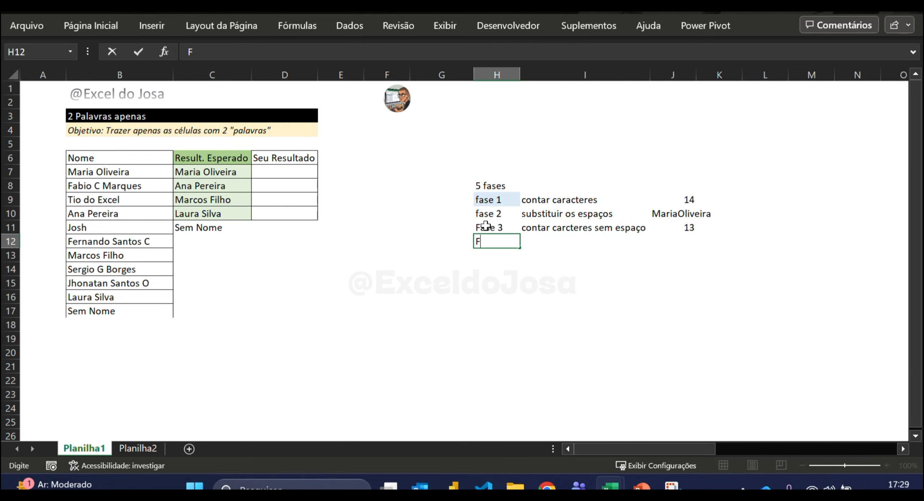
{"action": "type", "text": "ase 4"}
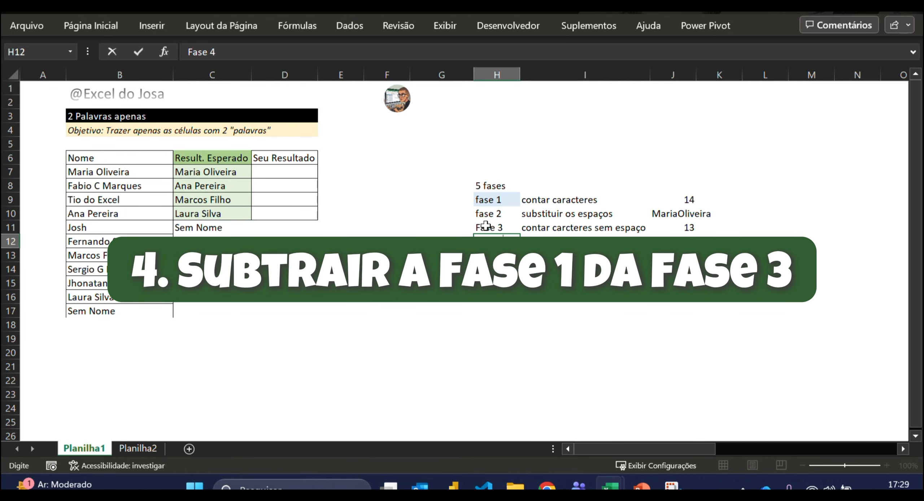
{"action": "key", "text": "ctrl+Return"}
Describe the fourth phase in I12 as "Subtrair fase 1 pela fase 3"
{"action": "key", "text": "Right"}
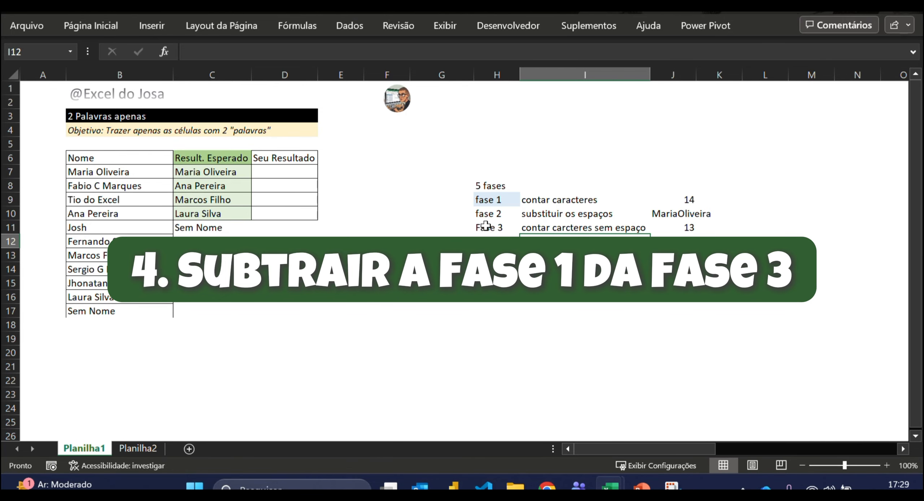
{"action": "type", "text": "Sut"}
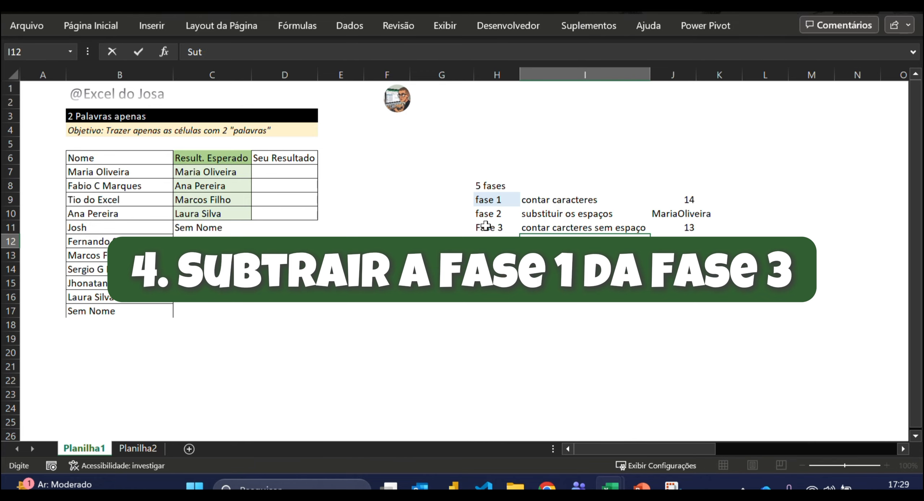
{"action": "type", "text": "btrair fase"}
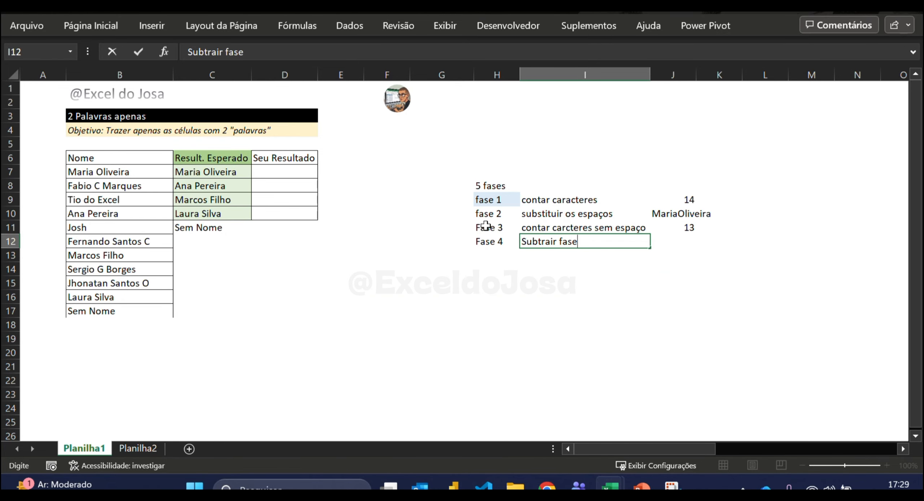
{"action": "type", "text": " 1"}
{"action": "type", "text": " ep"}
{"action": "key", "text": "BackSpace"}
{"action": "key", "text": "BackSpace"}
{"action": "type", "text": "pela fase 3"}
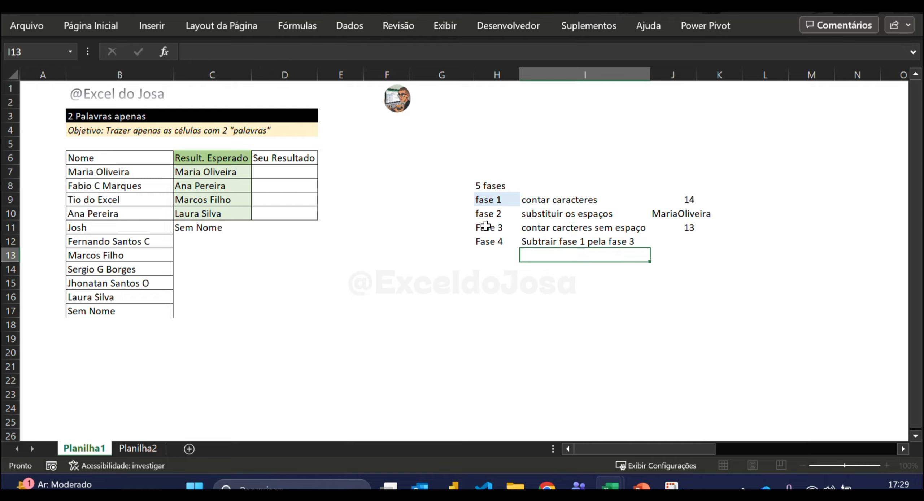
Subtract the phase 3 count from the phase 1 count in J12 with the formula =J9-J11
{"action": "key", "text": "Tab"}
{"action": "type", "text": "="}
{"action": "key", "text": "Up"}
{"action": "key", "text": "Up"}
{"action": "key", "text": "Up"}
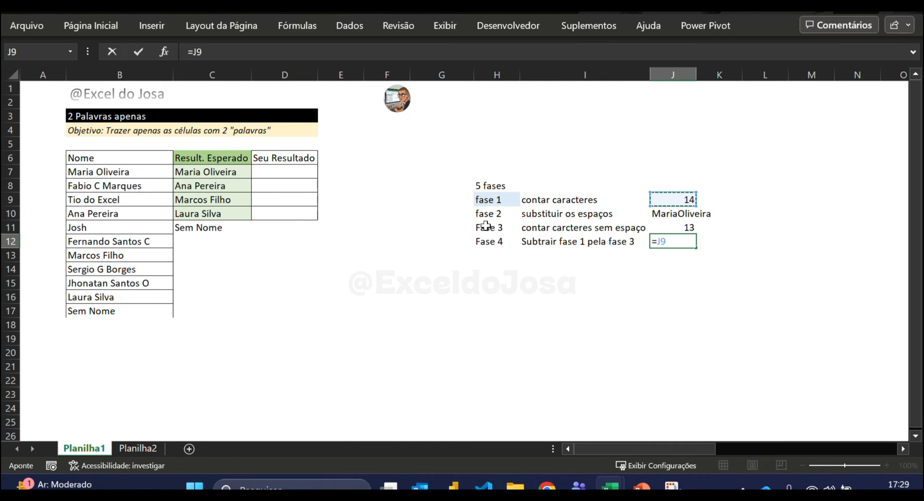
{"action": "type", "text": "-"}
{"action": "key", "text": "Up"}
{"action": "key", "text": "ctrl+Return"}
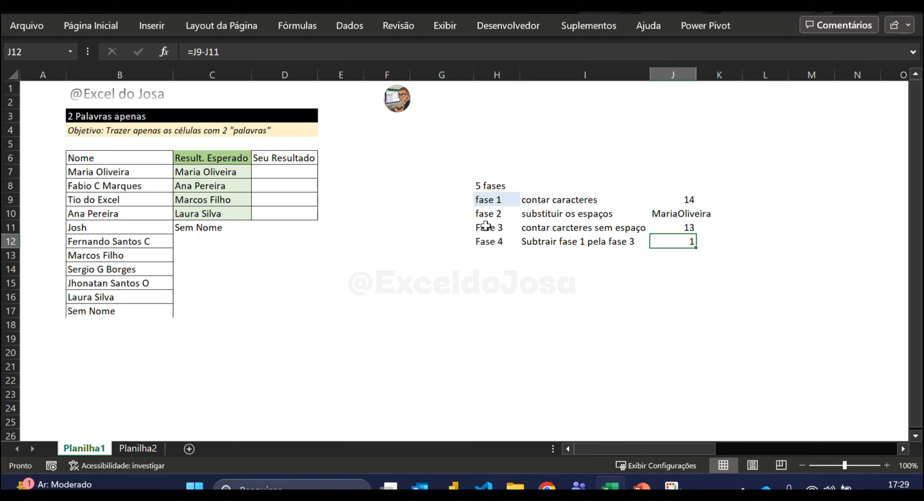
Repoint the phase 1 character count in J9 to the second name, making it =NÚM.CARACT(B8)
{"action": "key", "text": "Up"}
{"action": "key", "text": "Up"}
{"action": "key", "text": "Up"}
{"action": "key", "text": "F2"}
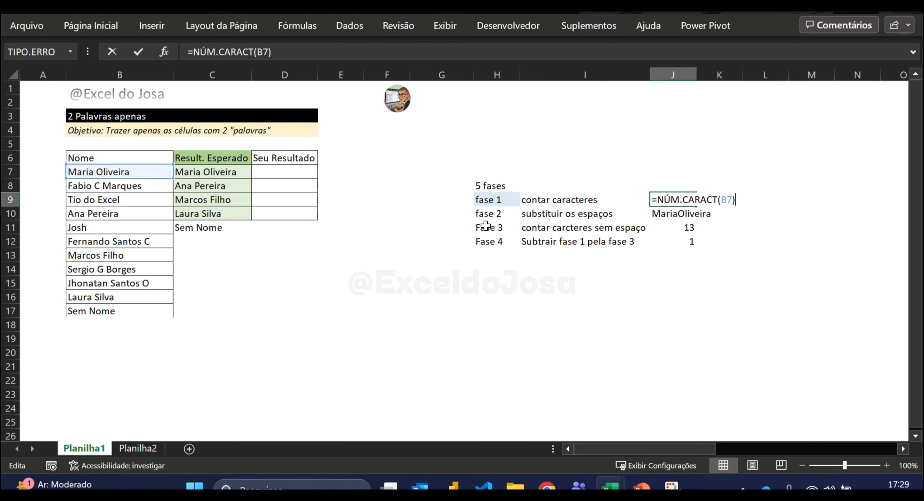
{"action": "left_click_drag", "start_coordinate": [151, 176], "coordinate": [151, 187]}
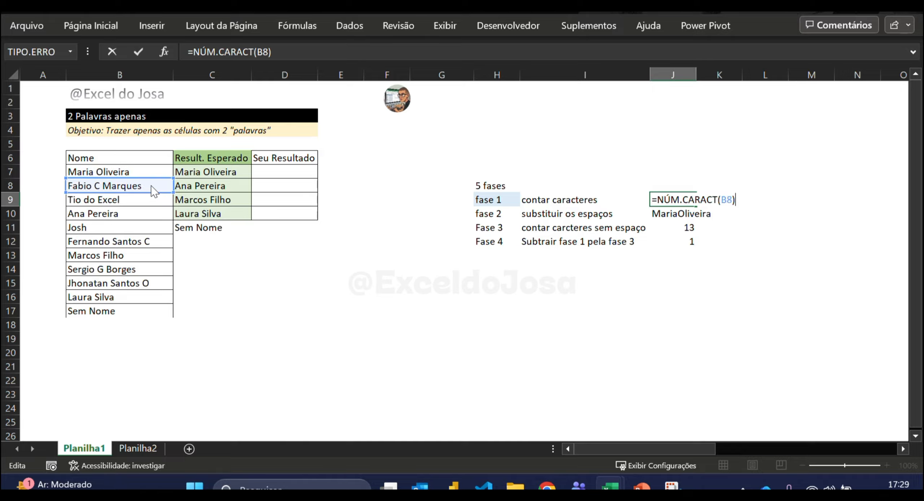
{"action": "key", "text": "Return"}
Repoint the space-removal formula in J10 to the second name in B8 and check the subtraction formula in J12
{"action": "key", "text": "F2"}
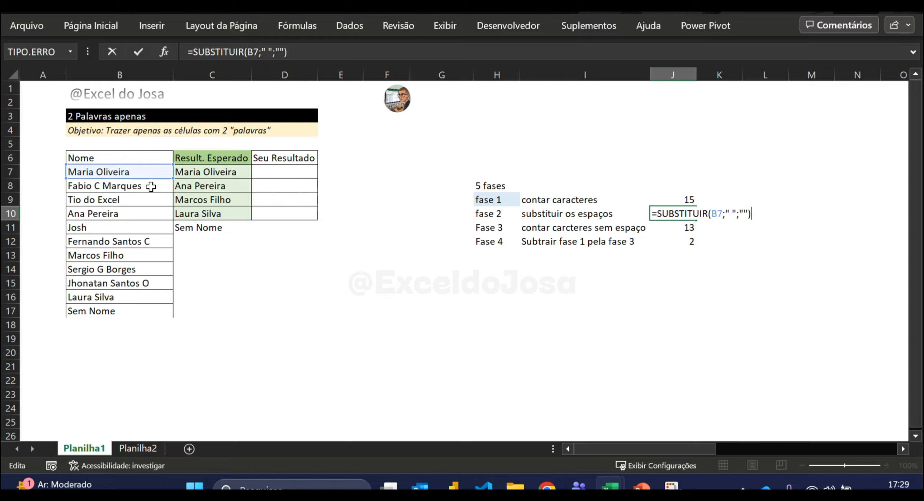
{"action": "left_click", "coordinate": [119, 174]}
{"action": "left_click_drag", "start_coordinate": [118, 174], "coordinate": [116, 190]}
{"action": "left_click", "coordinate": [683, 211]}
{"action": "key", "text": "F2"}
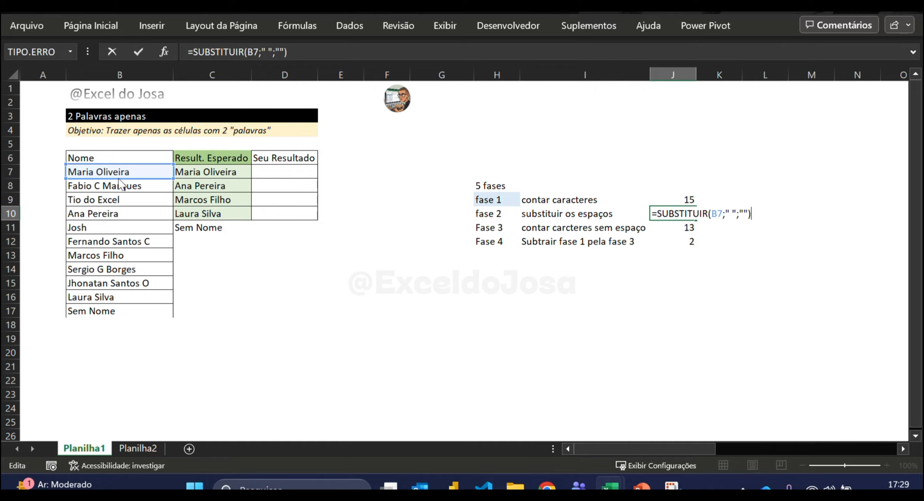
{"action": "key", "text": "Return"}
{"action": "key", "text": "Down"}
{"action": "key", "text": "F2"}
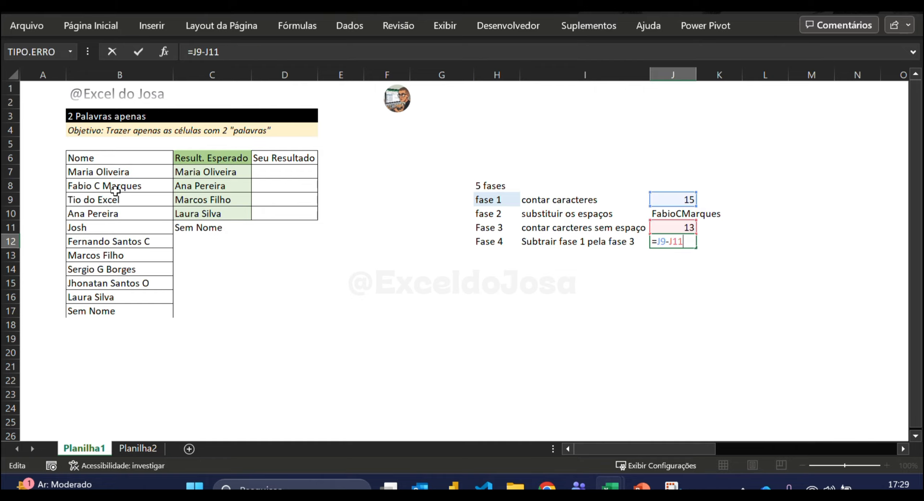
{"action": "key", "text": "Escape"}
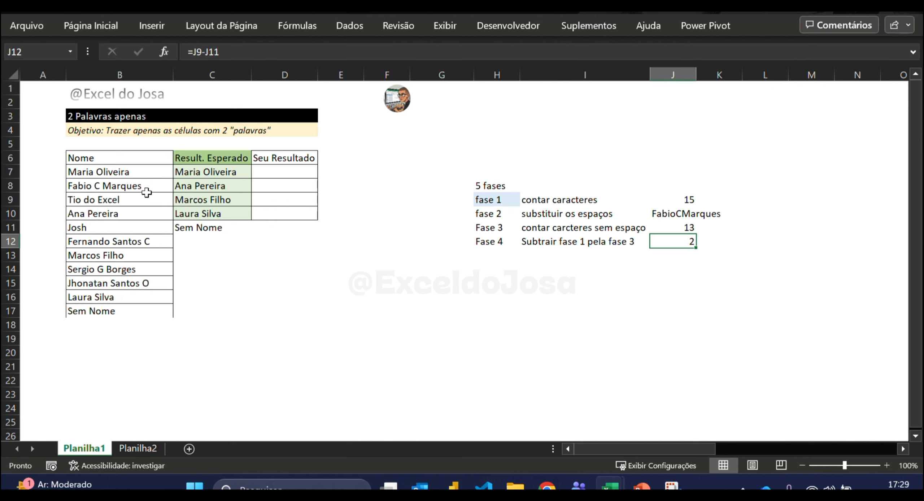
Label cell H13 "Fase 5"
{"action": "key", "text": "Down"}
{"action": "key", "text": "Left"}
{"action": "key", "text": "Left"}
{"action": "type", "text": "Fase 5"}
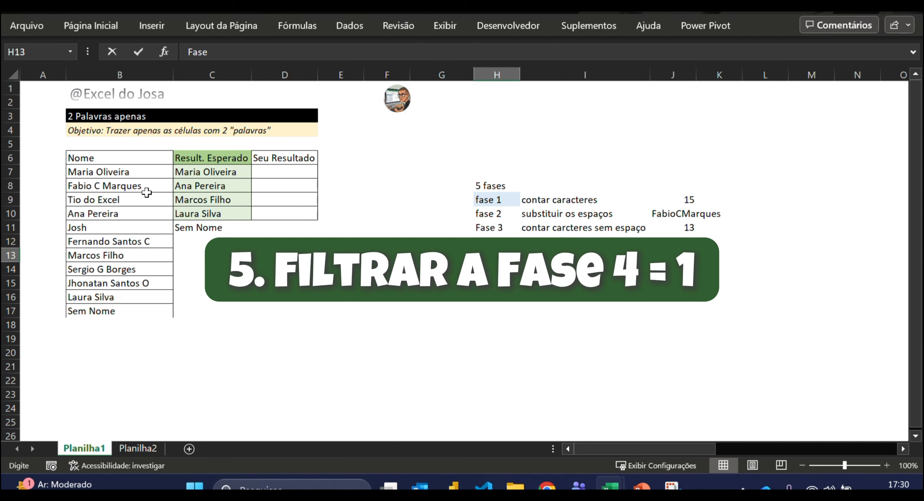
{"action": "key", "text": "Tab"}
Describe the fifth phase in I13 as "Filtrar apenas fase 4 = 1"
{"action": "key", "text": "Tab"}
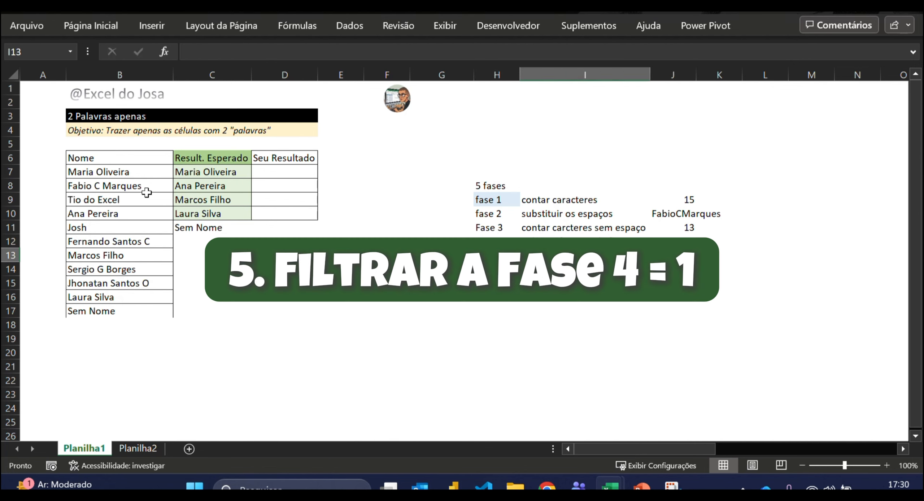
{"action": "type", "text": "Filtrar p"}
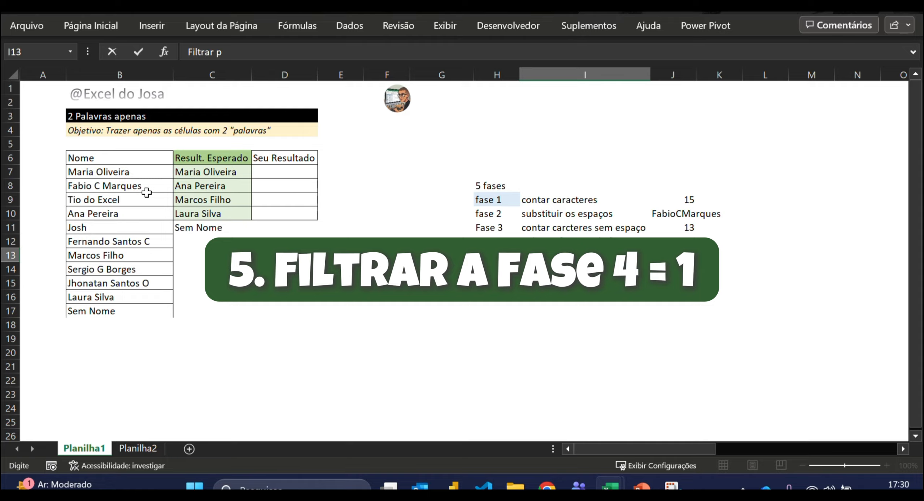
{"action": "key", "text": "BackSpace"}
{"action": "type", "text": "apenas rs"}
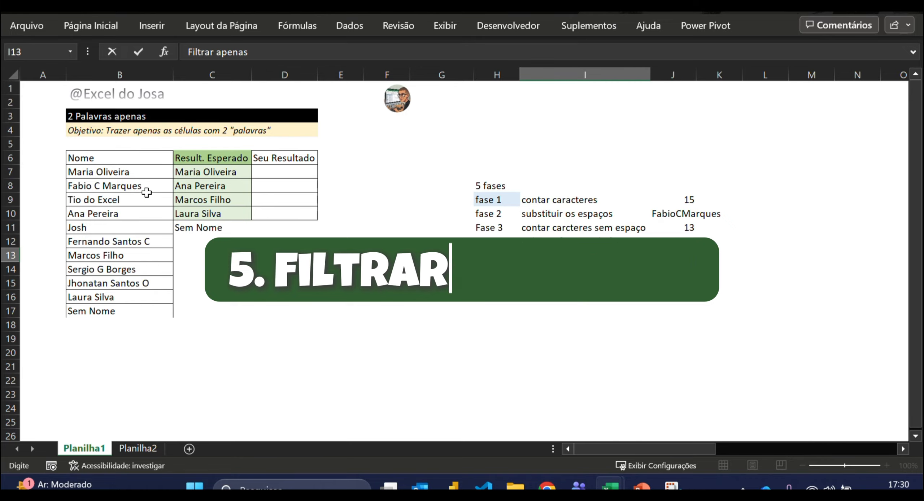
{"action": "key", "text": "BackSpace"}
{"action": "key", "text": "BackSpace"}
{"action": "type", "text": "fase 4 = 1"}
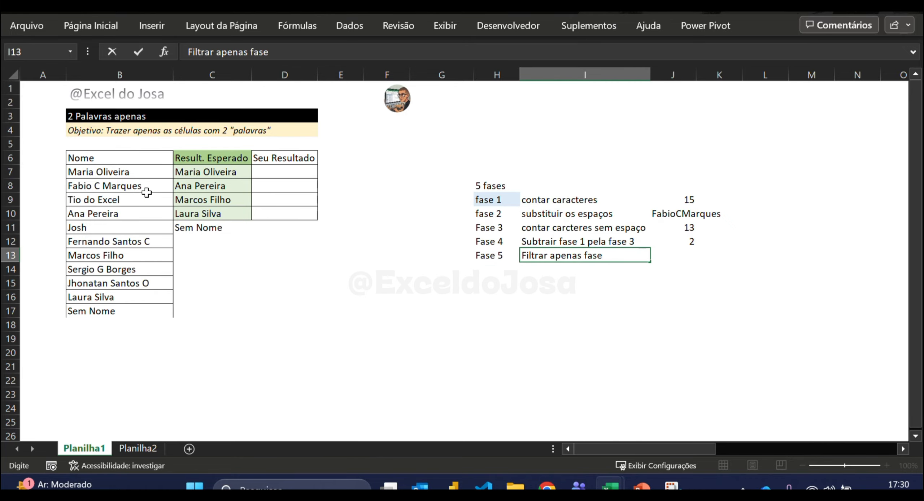
{"action": "key", "text": "Return"}
Examine the phase formulas in J12, J10 and J9 and the cells they reference
{"action": "key", "text": "Right"}
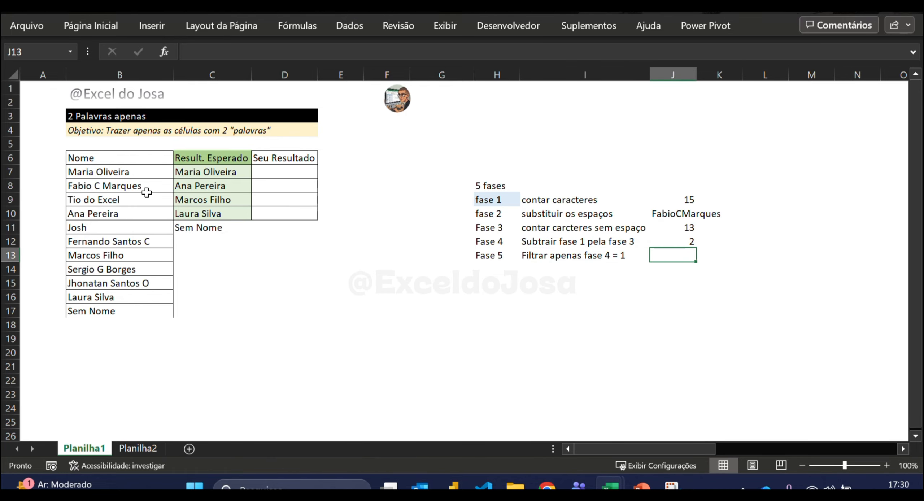
{"action": "key", "text": "Up"}
{"action": "key", "text": "F2"}
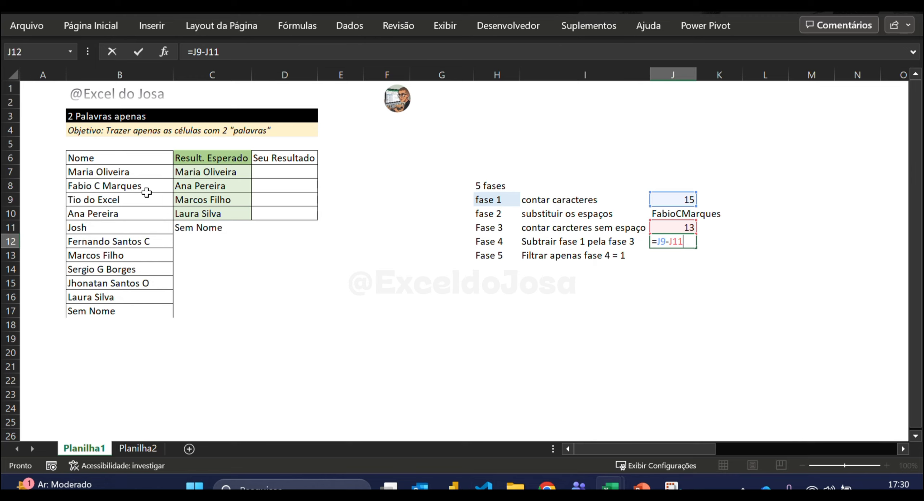
{"action": "key", "text": "Escape"}
{"action": "key", "text": "F2"}
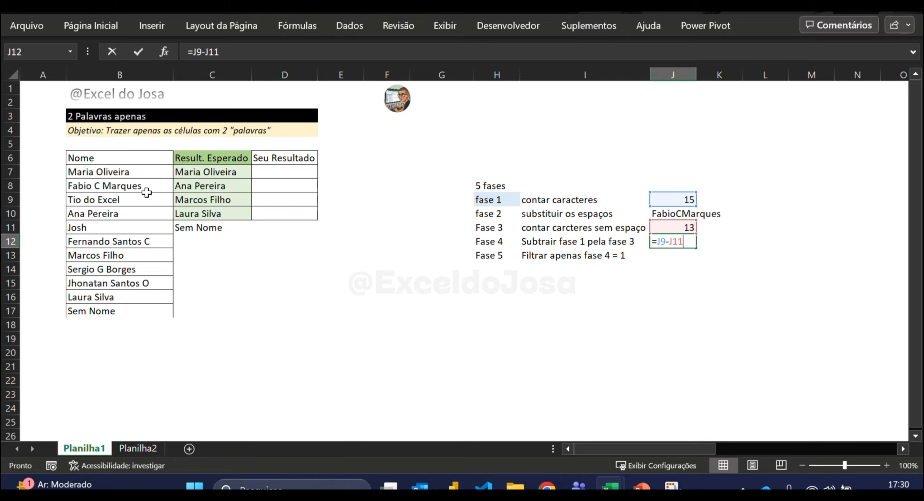
{"action": "key", "text": "Escape"}
{"action": "key", "text": "Up"}
{"action": "key", "text": "Up"}
{"action": "key", "text": "F2"}
{"action": "key", "text": "Escape"}
{"action": "key", "text": "Up"}
{"action": "key", "text": "F2"}
{"action": "key", "text": "Escape"}
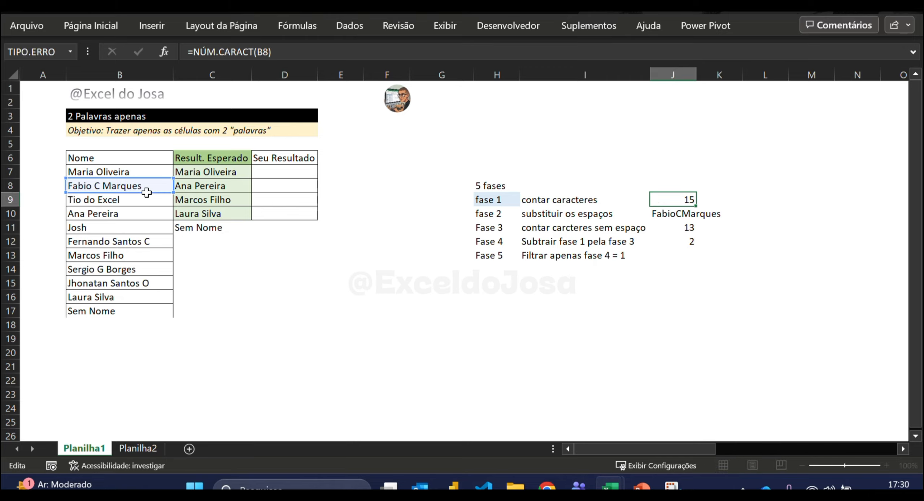
Begin the filter formula in J13 on column B, with the column's character count opening the condition: =FILTRO(B:B;NÚM.CARACT(B:B)-
{"action": "key", "text": "Down"}
{"action": "key", "text": "Down"}
{"action": "key", "text": "Down"}
{"action": "key", "text": "Down"}
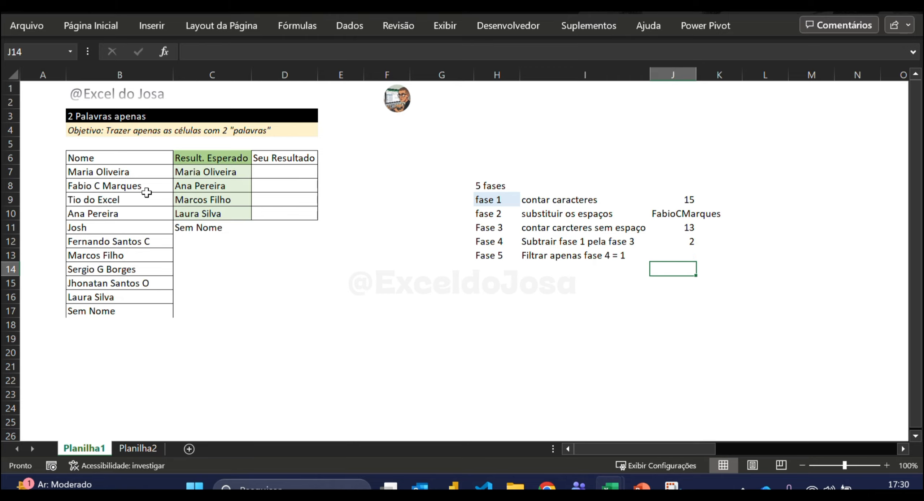
{"action": "type", "text": "=fil"}
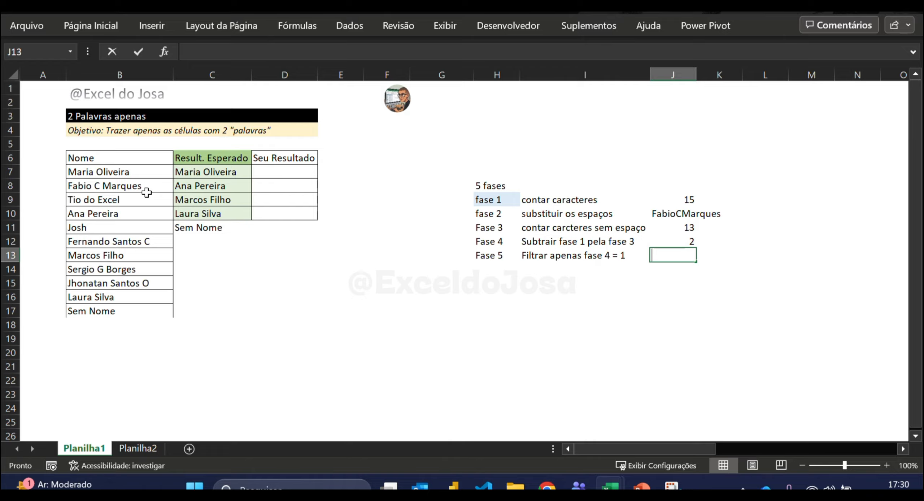
{"action": "key", "text": "Tab"}
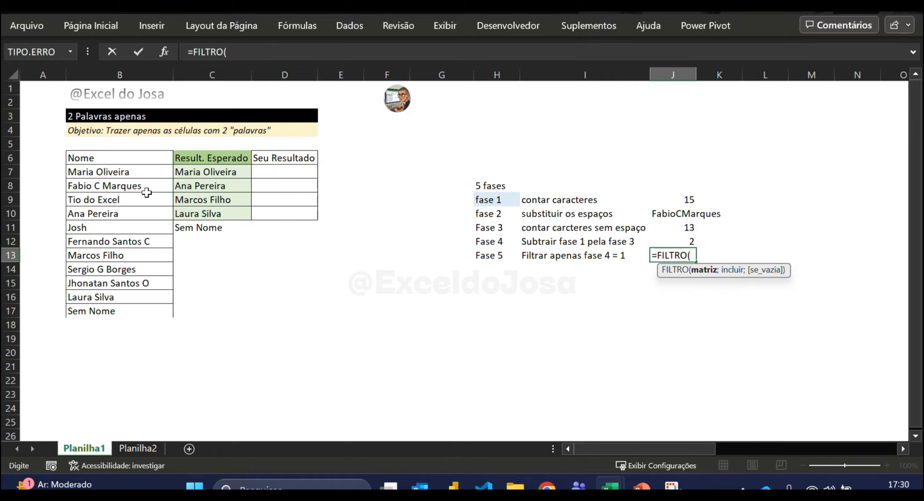
{"action": "left_click", "coordinate": [113, 175]}
{"action": "key", "text": "ctrl+space"}
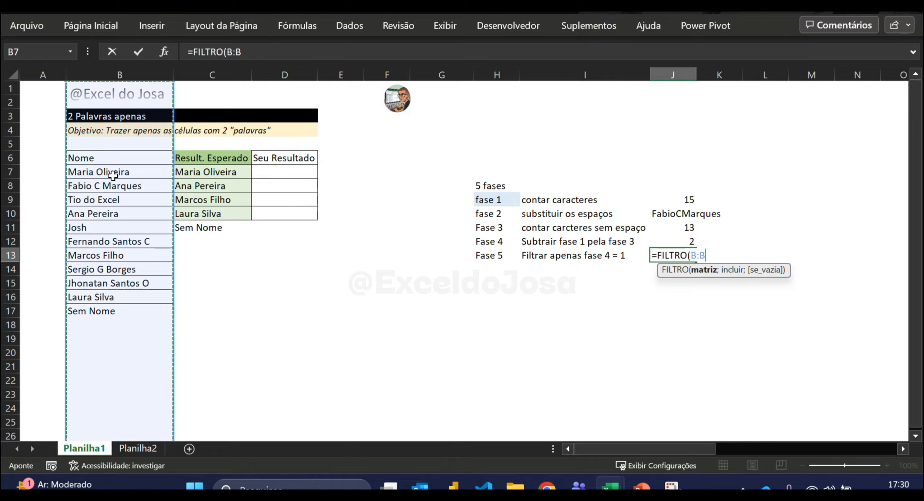
{"action": "type", "text": ";"}
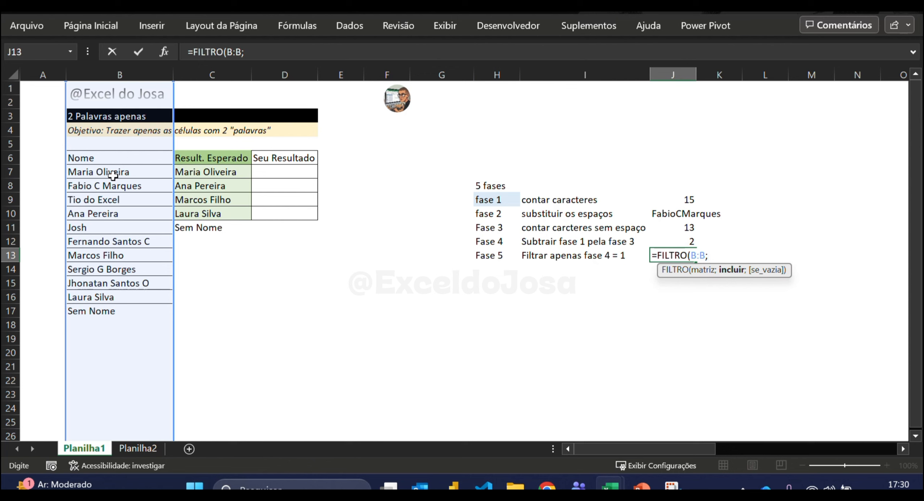
{"action": "type", "text": "NÚM.CARACT("}
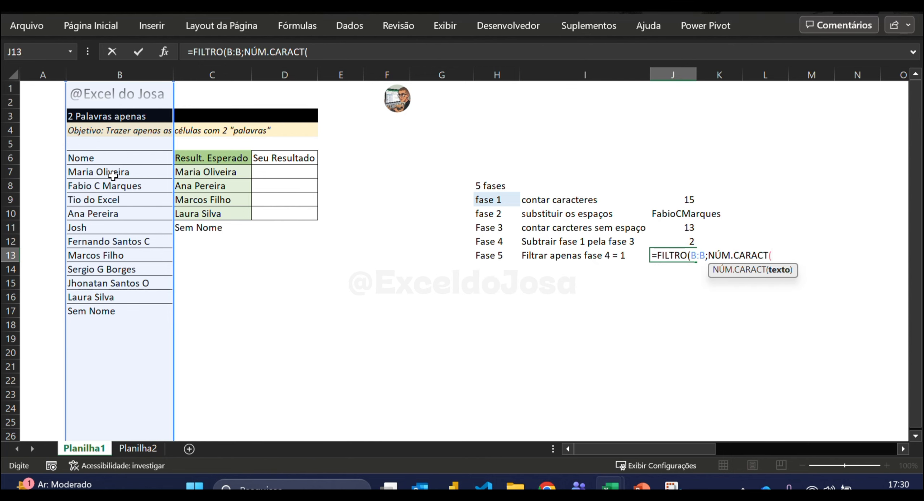
{"action": "left_click", "coordinate": [96, 159]}
{"action": "key", "text": "ctrl+space"}
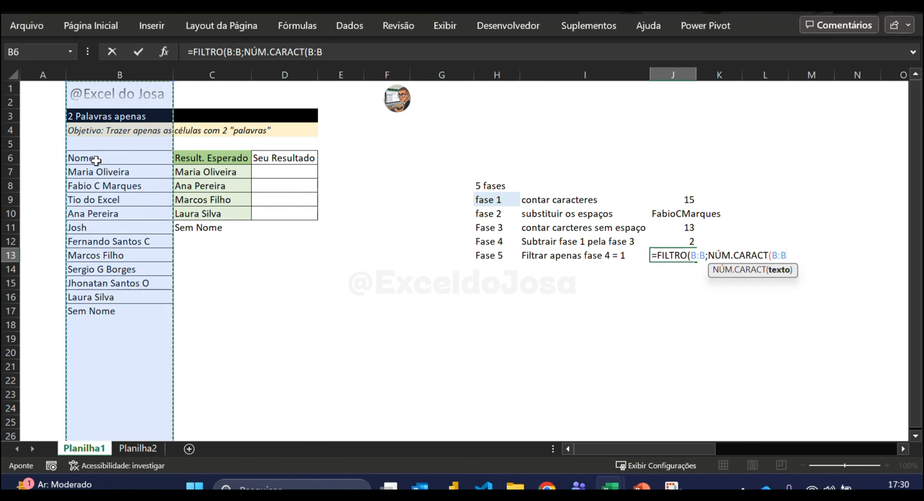
{"action": "type", "text": ")-"}
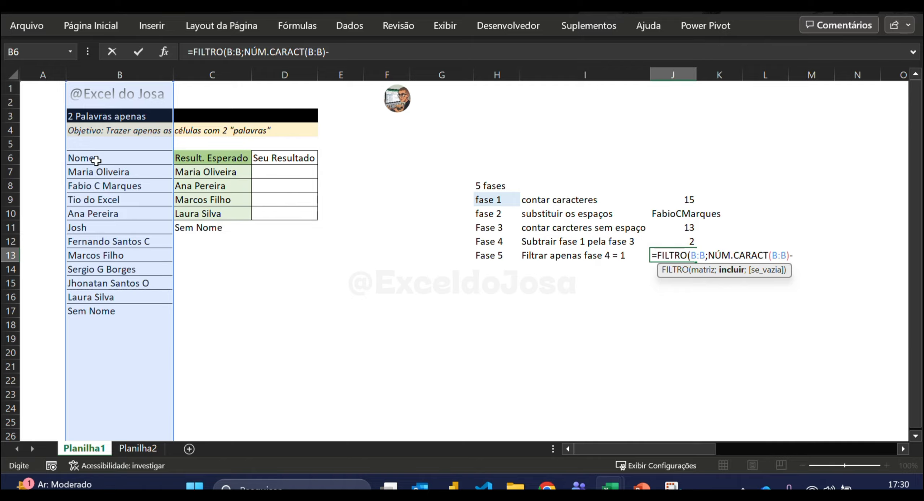
{"action": "type", "text": "n"}
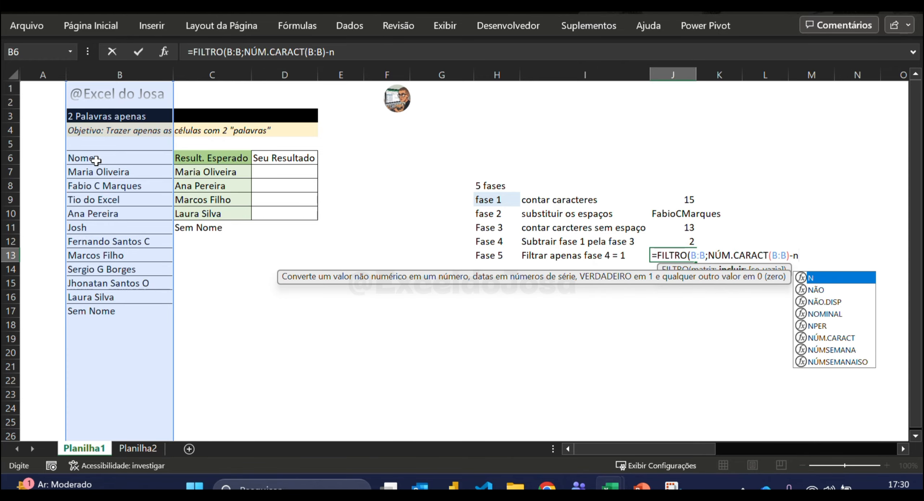
{"action": "type", "text": "úm"}
{"action": "key", "text": "Tab"}
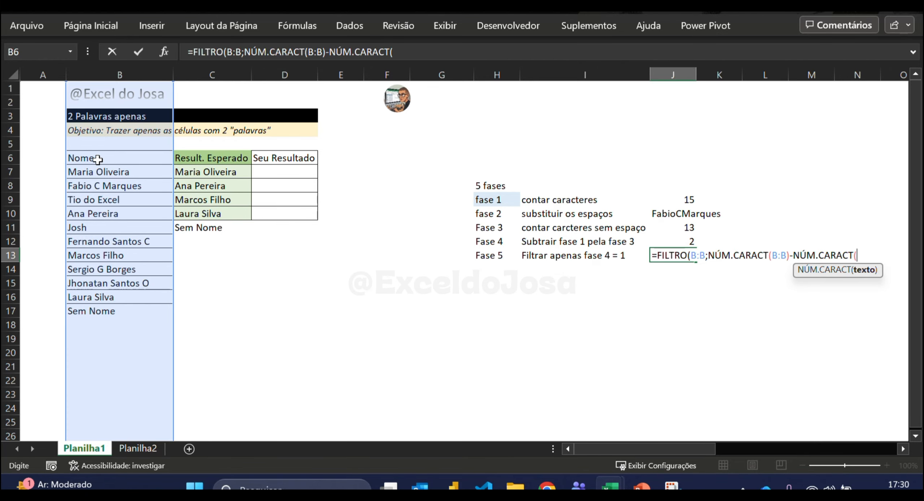
{"action": "left_click", "coordinate": [141, 175]}
{"action": "key", "text": "ctrl+space"}
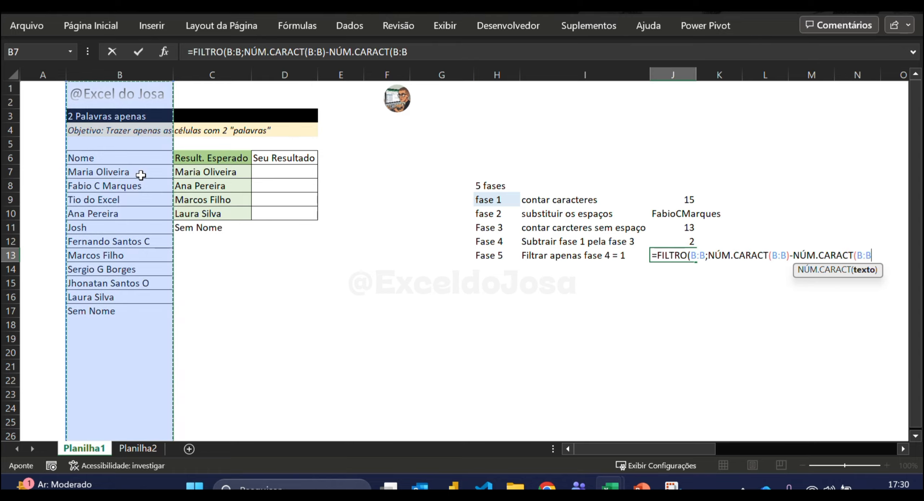
{"action": "key", "text": "BackSpace"}
{"action": "key", "text": "BackSpace"}
{"action": "key", "text": "BackSpace"}
{"action": "key", "text": "BackSpace"}
{"action": "key", "text": "BackSpace"}
{"action": "key", "text": "BackSpace"}
{"action": "key", "text": "BackSpace"}
{"action": "key", "text": "BackSpace"}
{"action": "key", "text": "BackSpace"}
{"action": "key", "text": "BackSpace"}
{"action": "key", "text": "BackSpace"}
{"action": "key", "text": "BackSpace"}
{"action": "key", "text": "BackSpace"}
{"action": "key", "text": "BackSpace"}
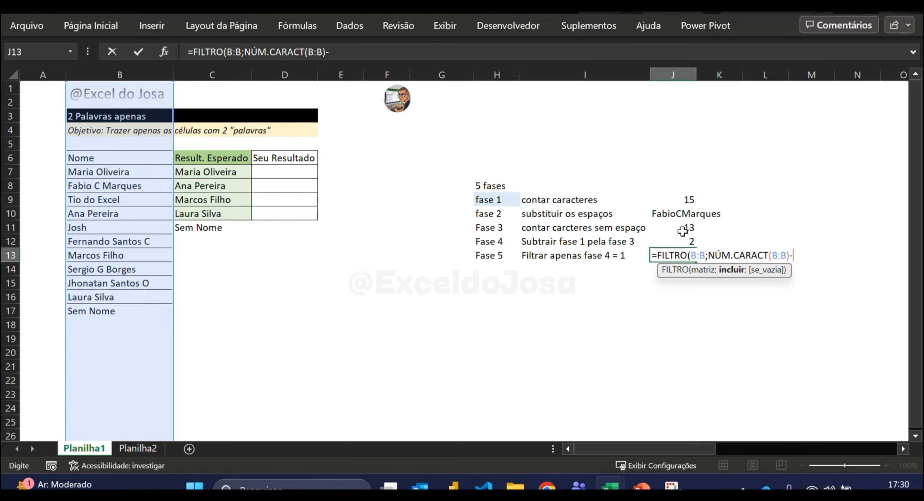
Discard the unfinished filter formula in J13
{"action": "key", "text": "Escape"}
{"action": "key", "text": "Down"}
{"action": "key", "text": "Up"}
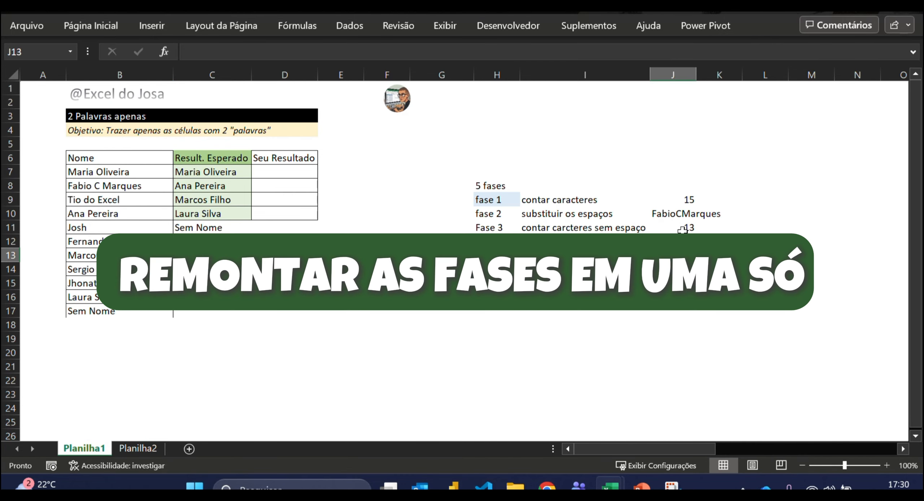
{"action": "key", "text": "Up"}
{"action": "key", "text": "Up"}
{"action": "key", "text": "Down"}
{"action": "key", "text": "Down"}
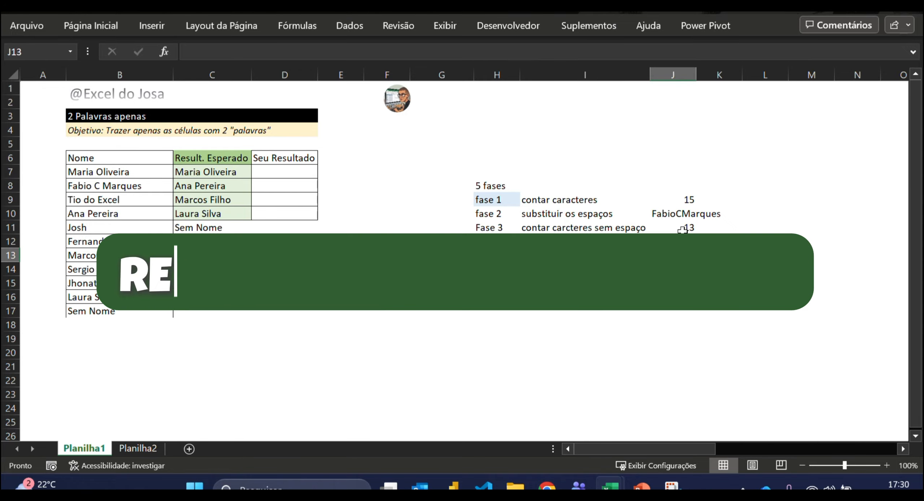
Try a filter formula in J13 that references the phase cells directly: =FILTRO(B:B;J9;J11)
{"action": "type", "text": "=FILTRO("}
{"action": "key", "text": "Left"}
{"action": "key", "text": "Left"}
{"action": "key", "text": "Left"}
{"action": "key", "text": "Left"}
{"action": "key", "text": "Left"}
{"action": "key", "text": "Left"}
{"action": "key", "text": "Left"}
{"action": "key", "text": "Left"}
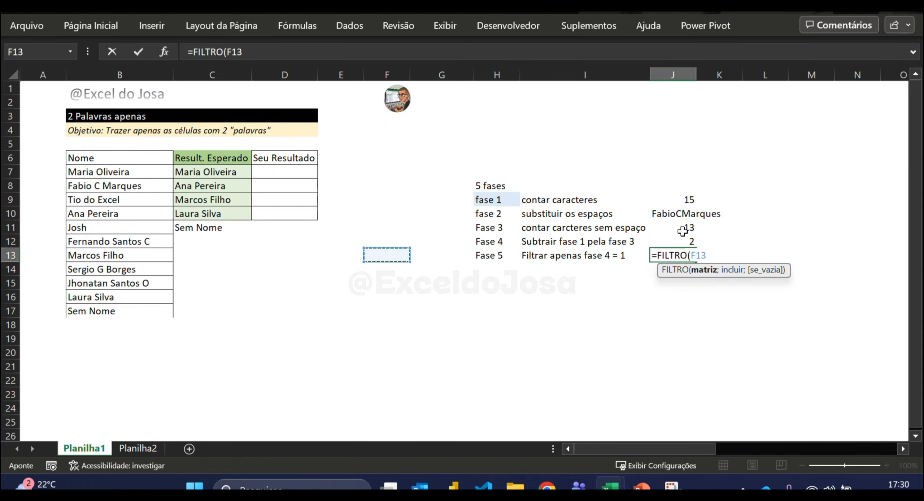
{"action": "key", "text": "ctrl+space"}
{"action": "type", "text": ";"}
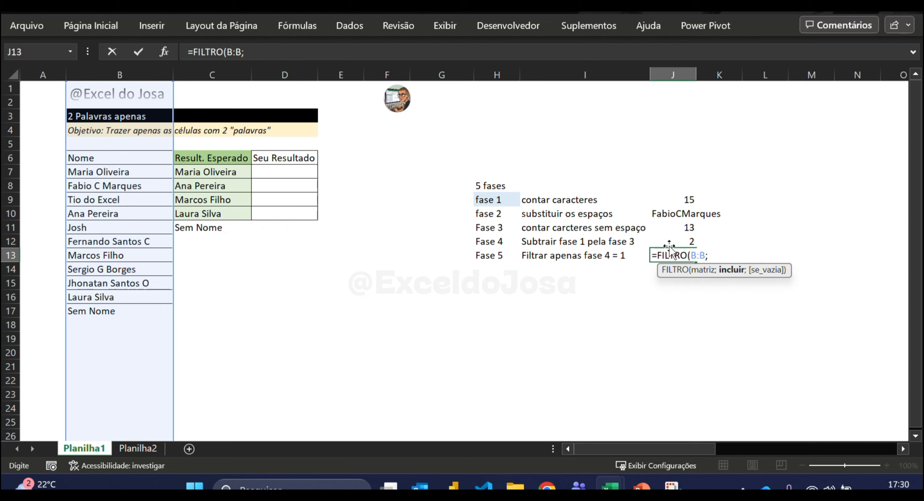
{"action": "left_click", "coordinate": [681, 202]}
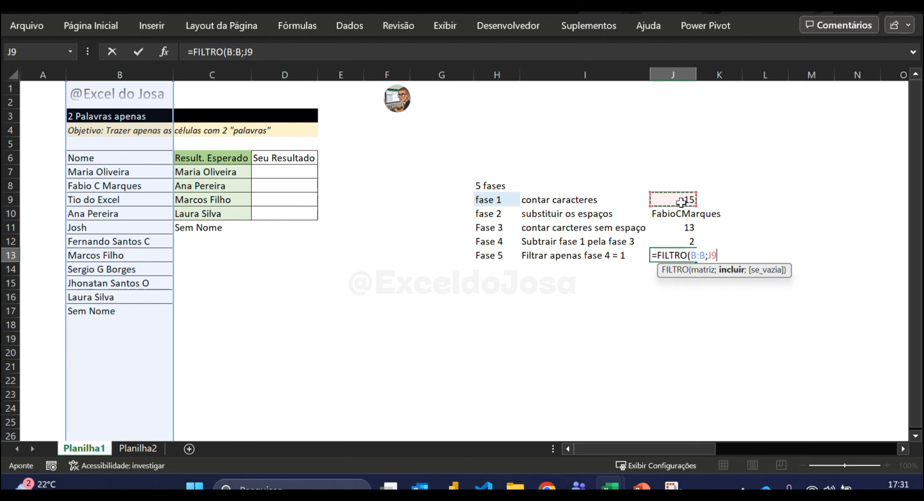
{"action": "type", "text": ";"}
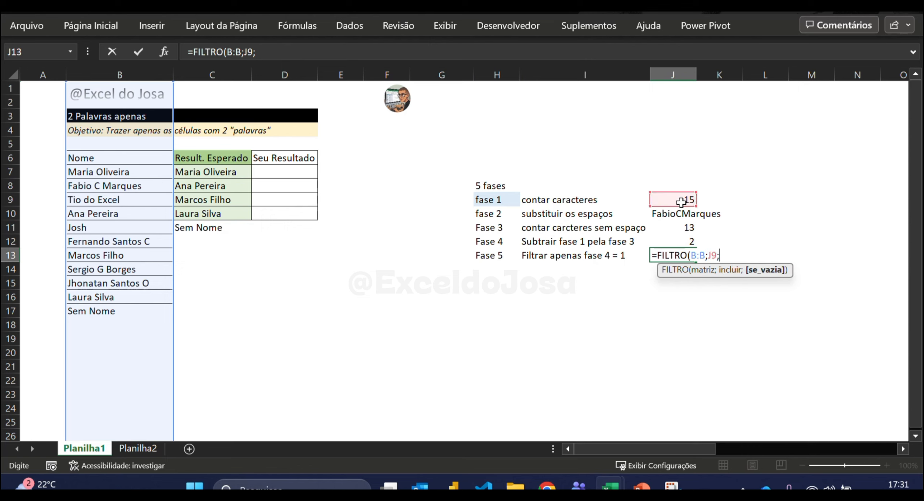
{"action": "left_click", "coordinate": [684, 231]}
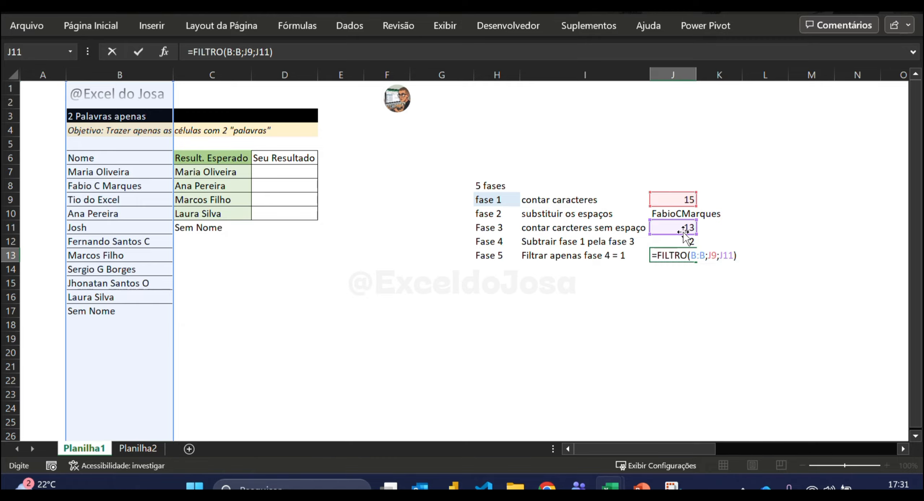
{"action": "key", "text": "Return"}
{"action": "key", "text": "Up"}
{"action": "key", "text": "F2"}
{"action": "key", "text": "Escape"}
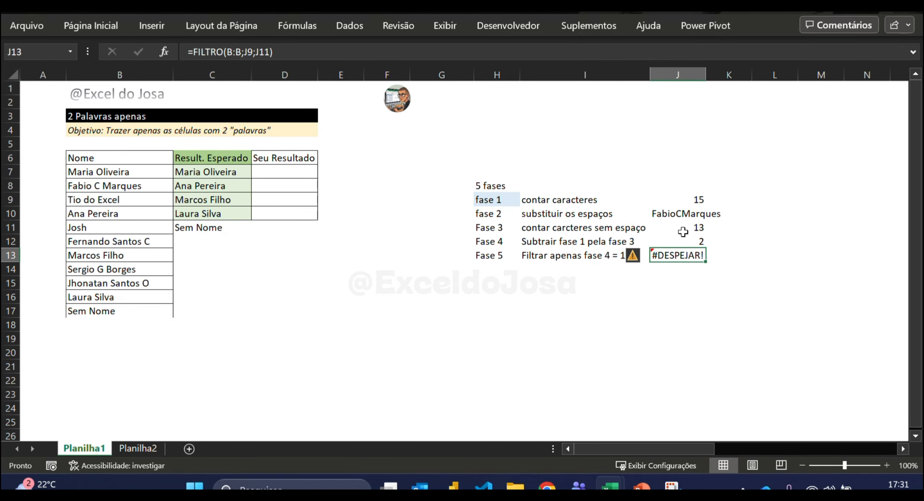
Clear the filter formula from J13
{"action": "key", "text": "Down"}
{"action": "key", "text": "Up"}
{"action": "key", "text": "Delete"}
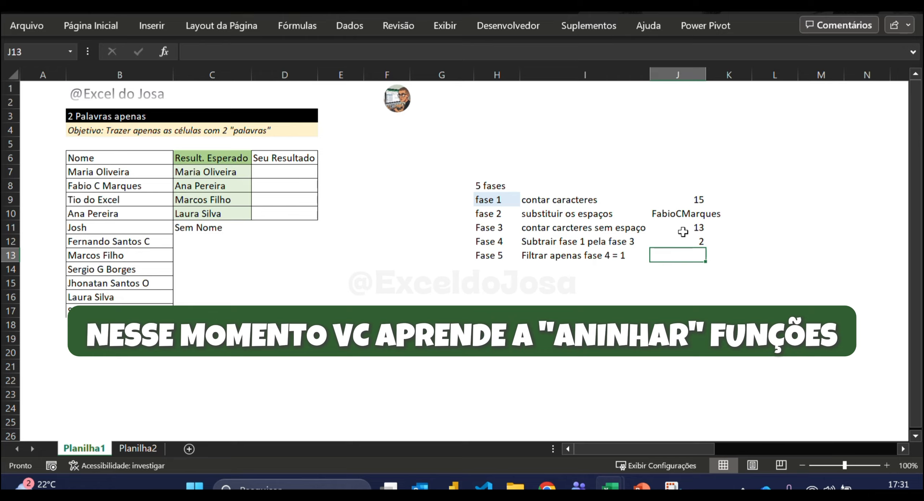
{"action": "key", "text": "Down"}
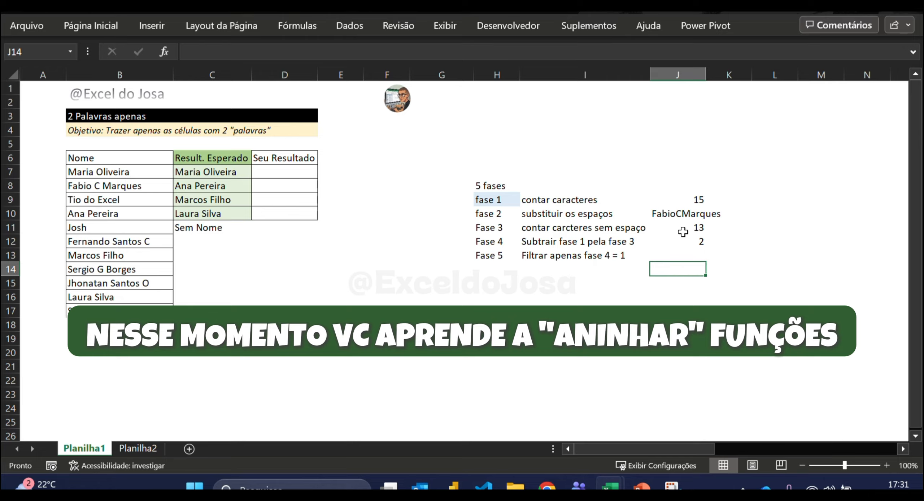
{"action": "key", "text": "Up"}
{"action": "key", "text": "Left"}
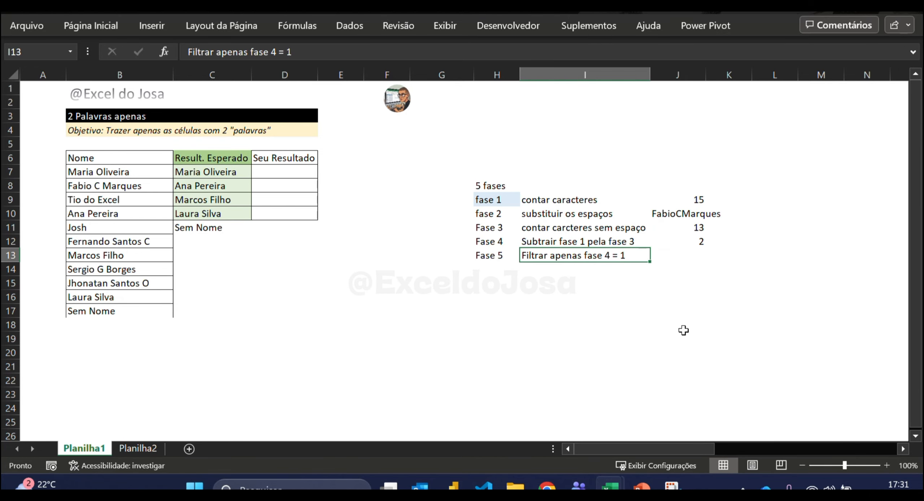
Begin a formula in D7 that filters column B, with B7's character count opening the condition: =FILTRO(B:B;NÚM.CARACT(B7)
{"action": "left_click", "coordinate": [288, 172]}
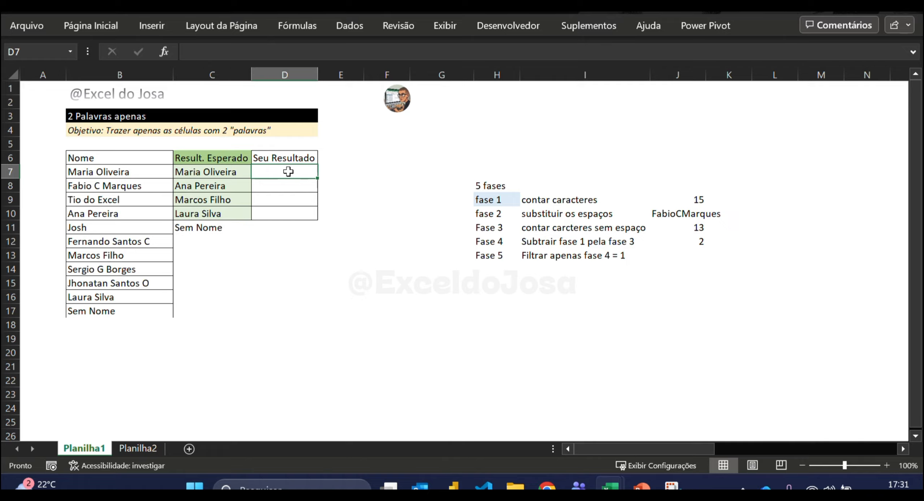
{"action": "type", "text": "=FILTRO("}
{"action": "left_click", "coordinate": [133, 187]}
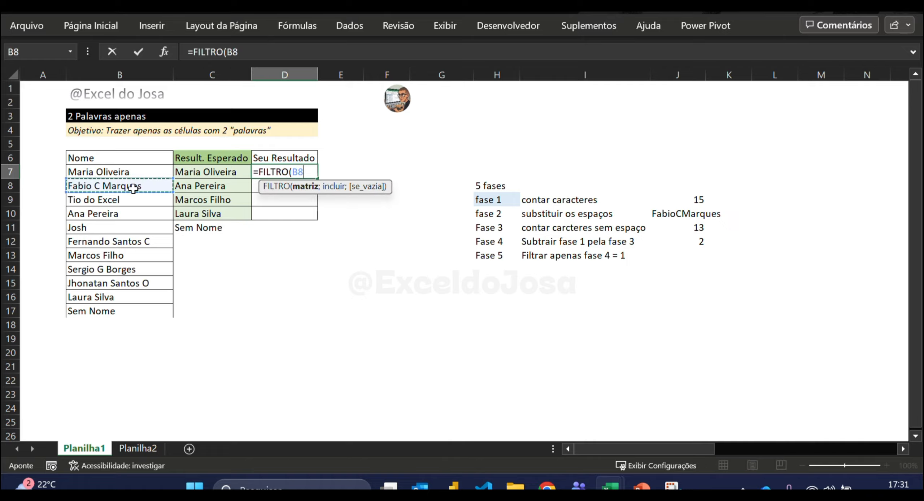
{"action": "key", "text": "ctrl+space"}
{"action": "type", "text": ";"}
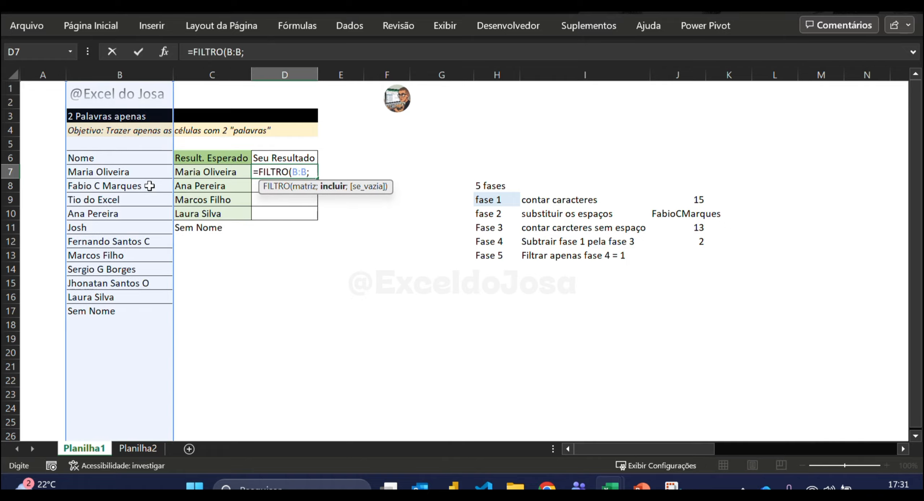
{"action": "type", "text": "n"}
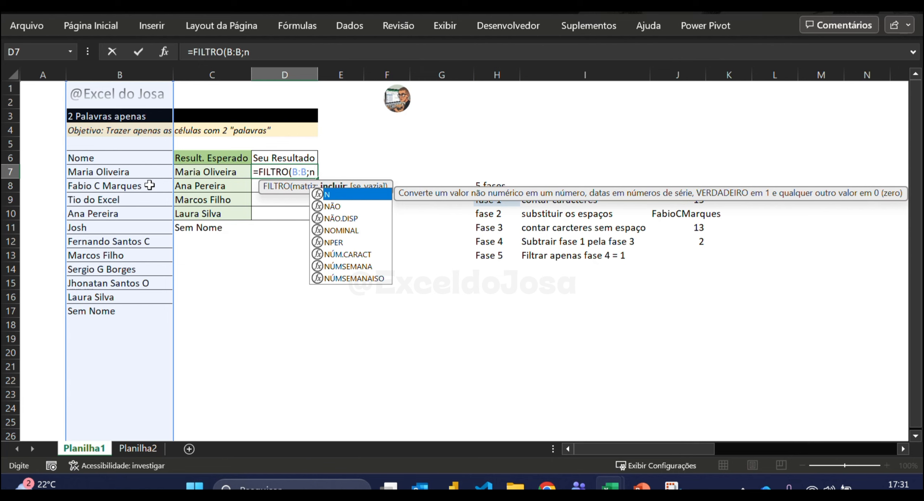
{"action": "type", "text": "ú"}
{"action": "key", "text": "Tab"}
{"action": "key", "text": "Left"}
{"action": "key", "text": "Left"}
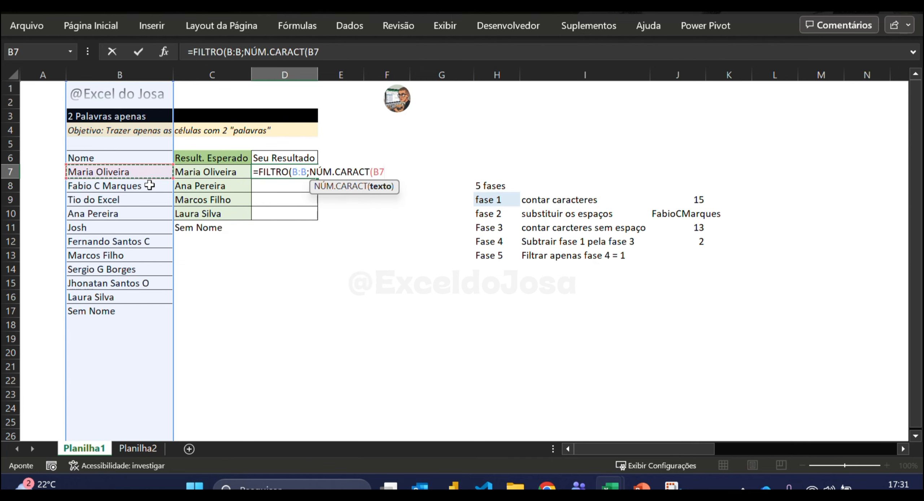
{"action": "type", "text": ")"}
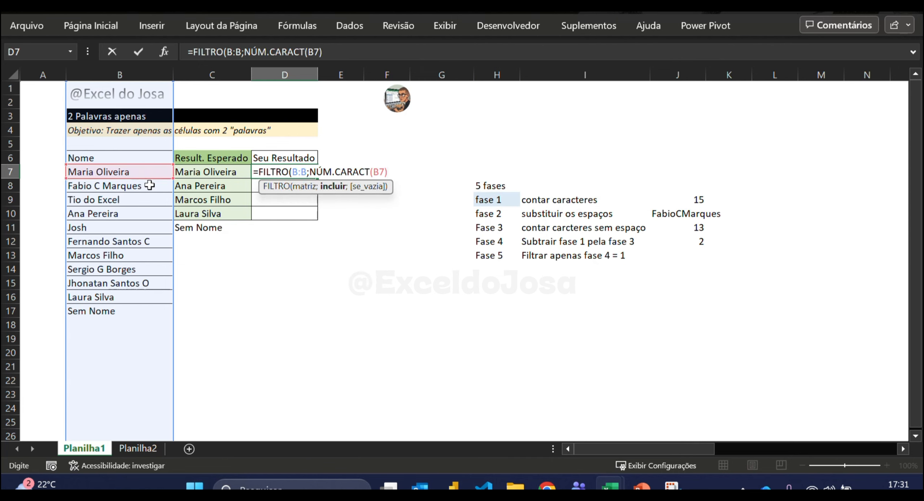
Subtract column B's character count without spaces in the D7 formula: -NÚM.CARACT(SUBSTITUIR(B:B;" ";""))
{"action": "type", "text": "-n"}
{"action": "key", "text": "Down"}
{"action": "key", "text": "Down"}
{"action": "key", "text": "Down"}
{"action": "key", "text": "Down"}
{"action": "key", "text": "Down"}
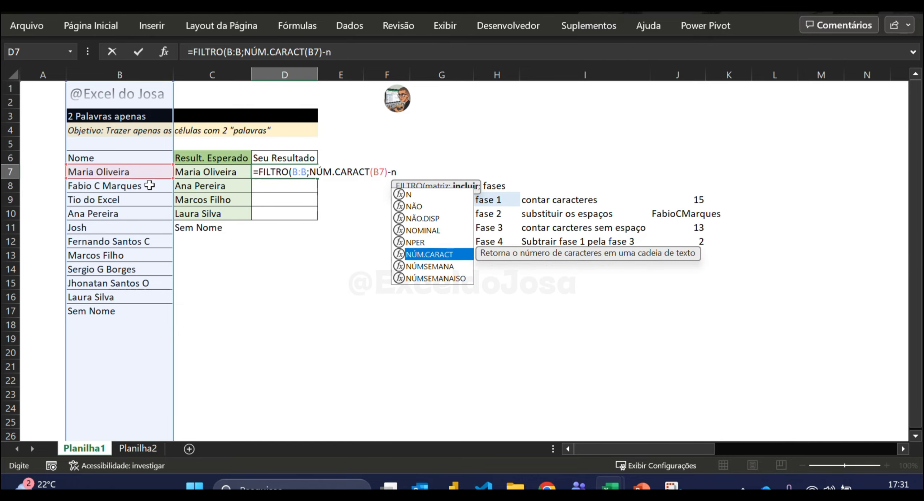
{"action": "key", "text": "Tab"}
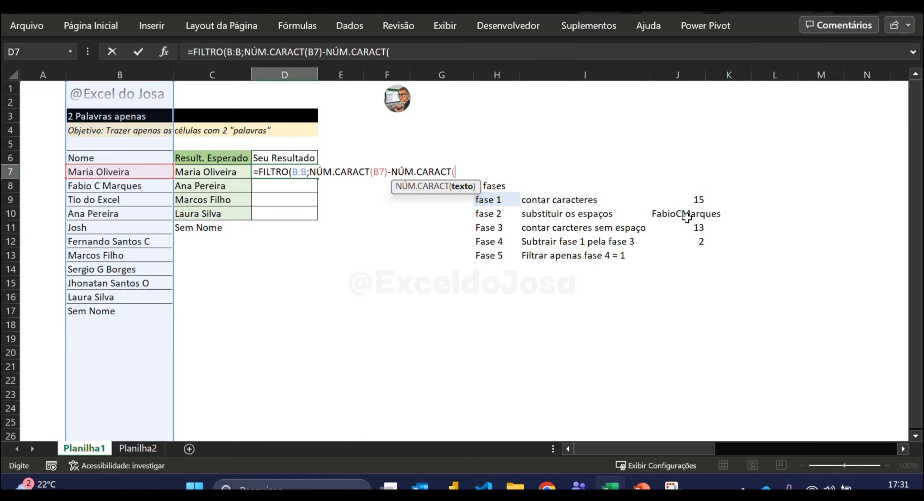
{"action": "type", "text": "sub"}
{"action": "key", "text": "Tab"}
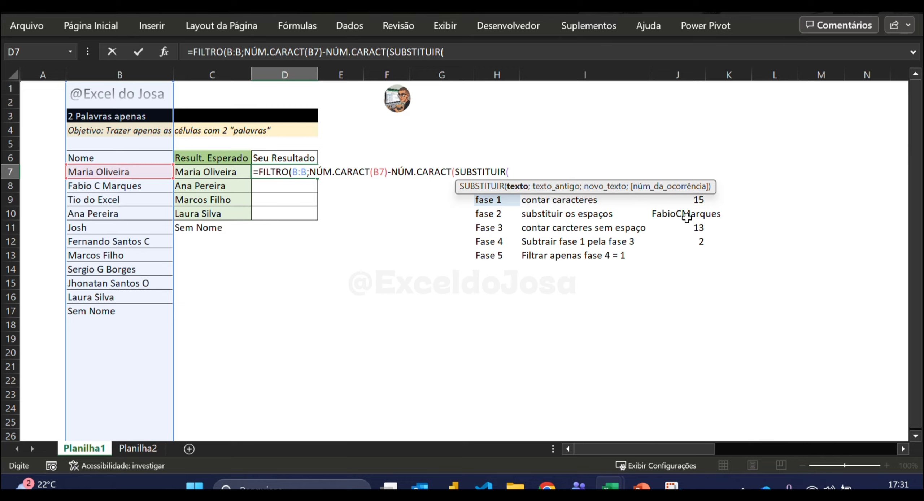
{"action": "left_click", "coordinate": [140, 237]}
{"action": "key", "text": "ctrl+space"}
{"action": "type", "text": ";"}
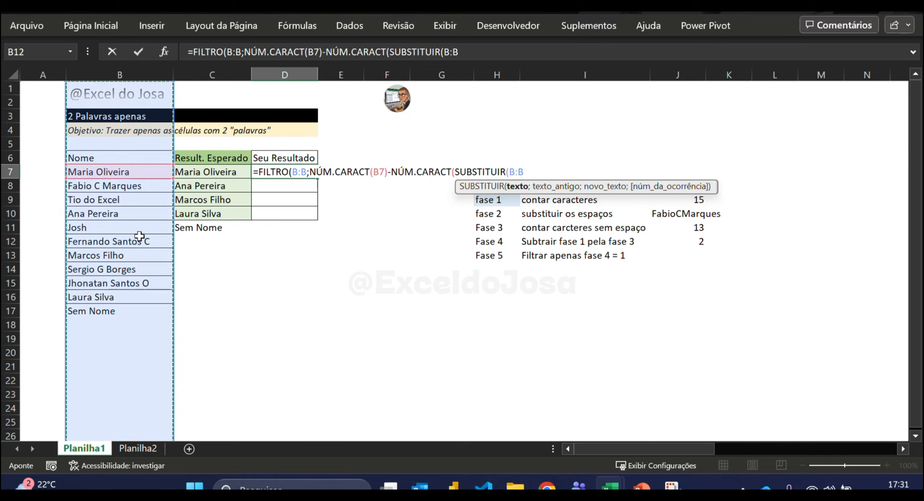
{"action": "type", "text": "\" \";\"\")"}
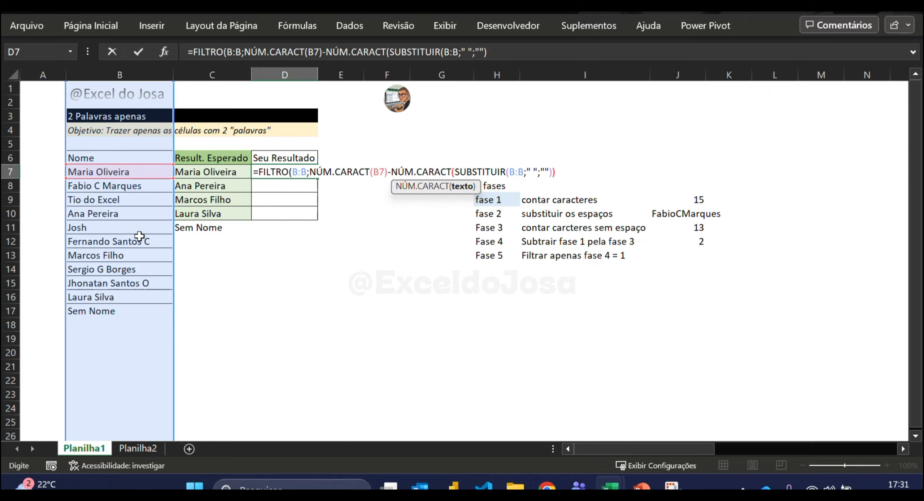
{"action": "type", "text": ")"}
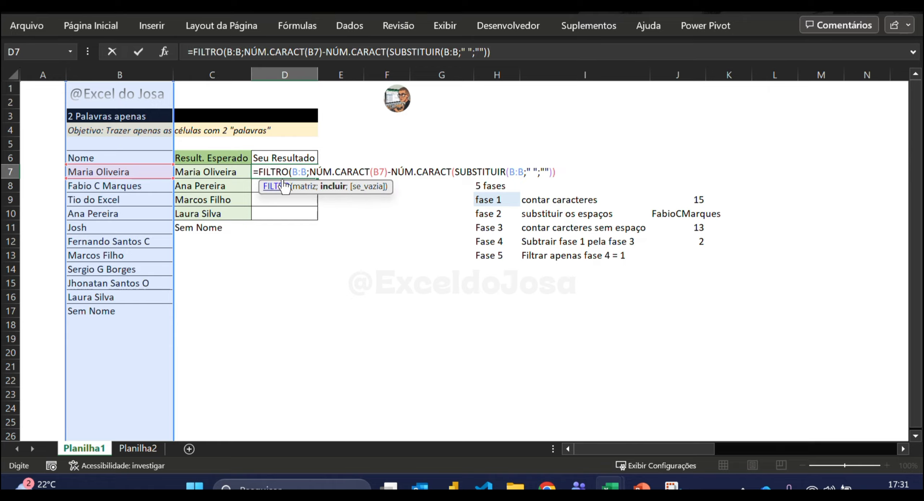
Complete the D7 filter condition by requiring the difference to equal 1, and enter the formula
{"action": "type", "text": "=1"}
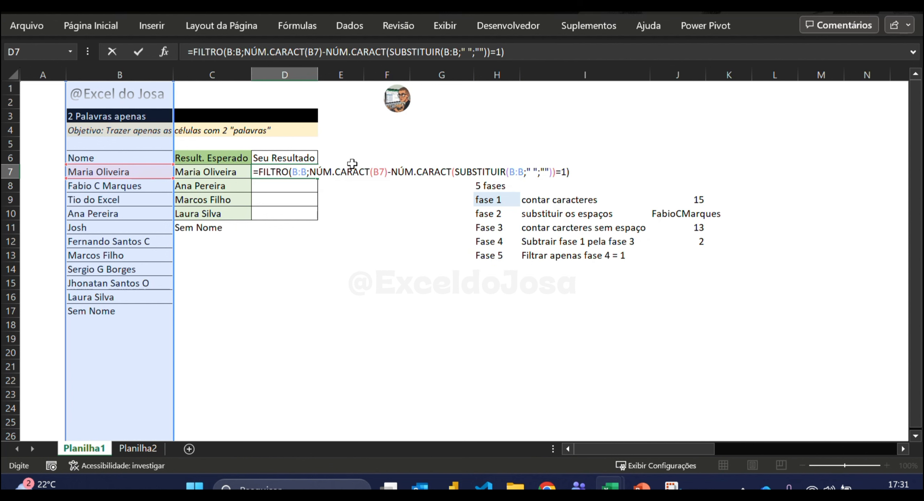
{"action": "type", "text": ")"}
{"action": "key", "text": "Return"}
{"action": "key", "text": "Up"}
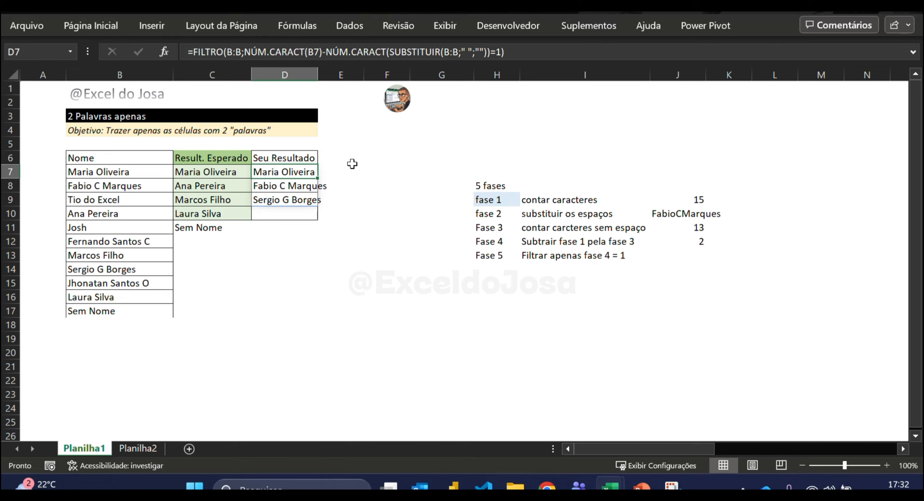
Compare the filtered results in column D with the source names in column B and review the D7 formula
{"action": "key", "text": "Down"}
{"action": "key", "text": "Left"}
{"action": "key", "text": "Left"}
{"action": "key", "text": "ctrl+Down"}
{"action": "key", "text": "Up"}
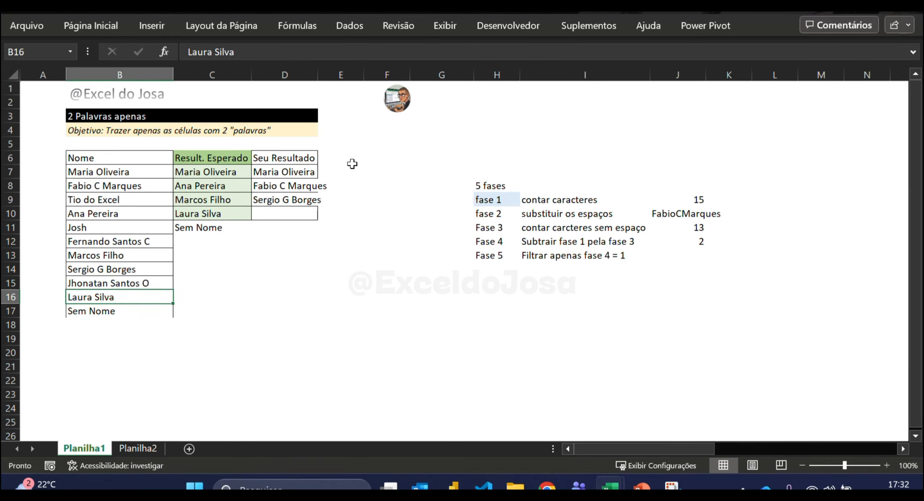
{"action": "key", "text": "F2"}
{"action": "key", "text": "Escape"}
{"action": "key", "text": "Right"}
{"action": "key", "text": "Right"}
{"action": "key", "text": "ctrl+Up"}
{"action": "key", "text": "Up"}
{"action": "key", "text": "Up"}
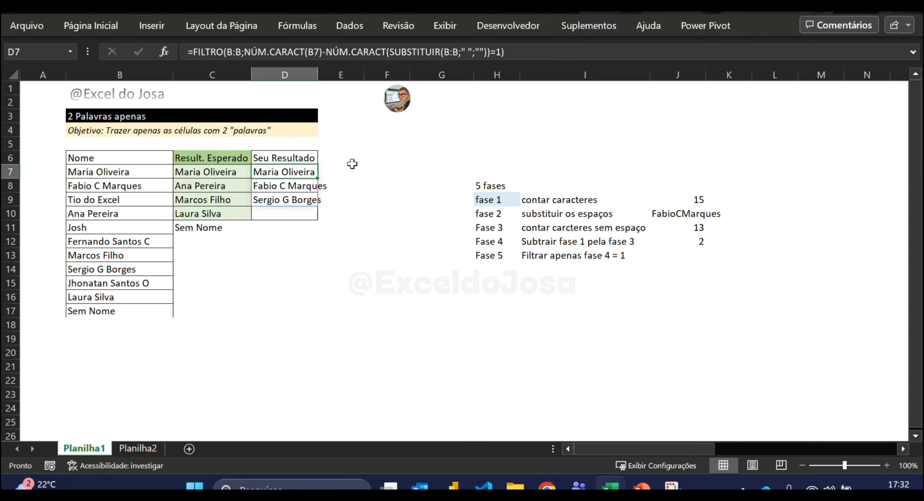
Replace B7 with the whole column B:B in the first NÚM.CARACT of the D7 formula
{"action": "double_click", "coordinate": [295, 173]}
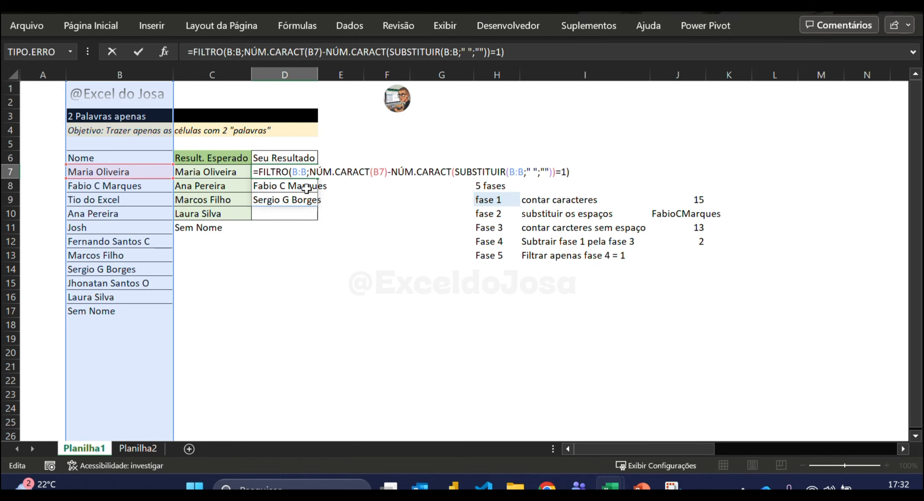
{"action": "double_click", "coordinate": [296, 173]}
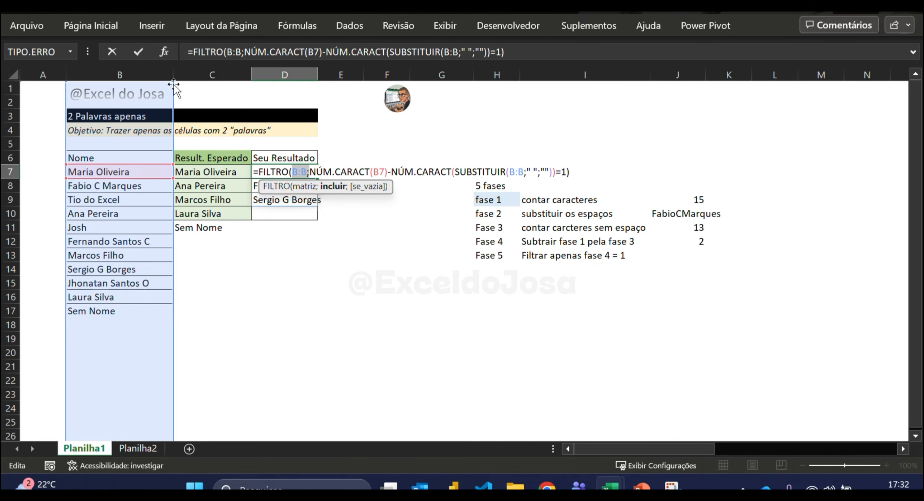
{"action": "double_click", "coordinate": [379, 172]}
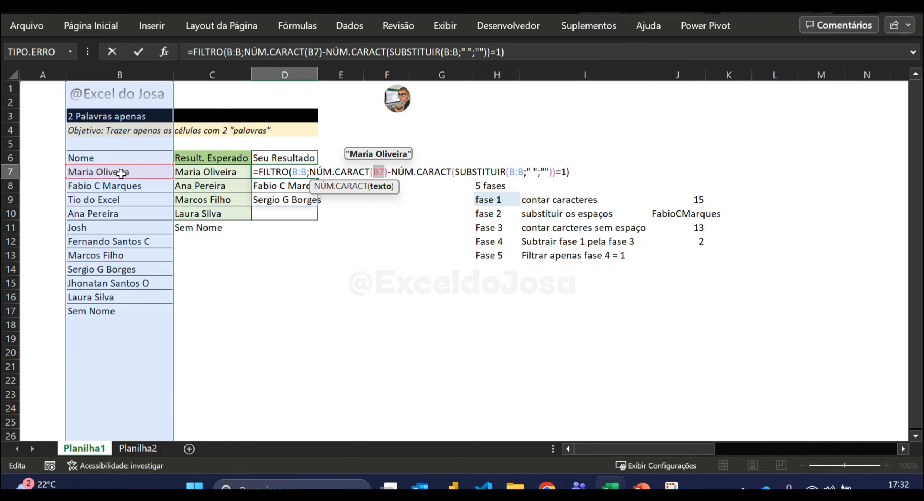
{"action": "key", "text": "BackSpace"}
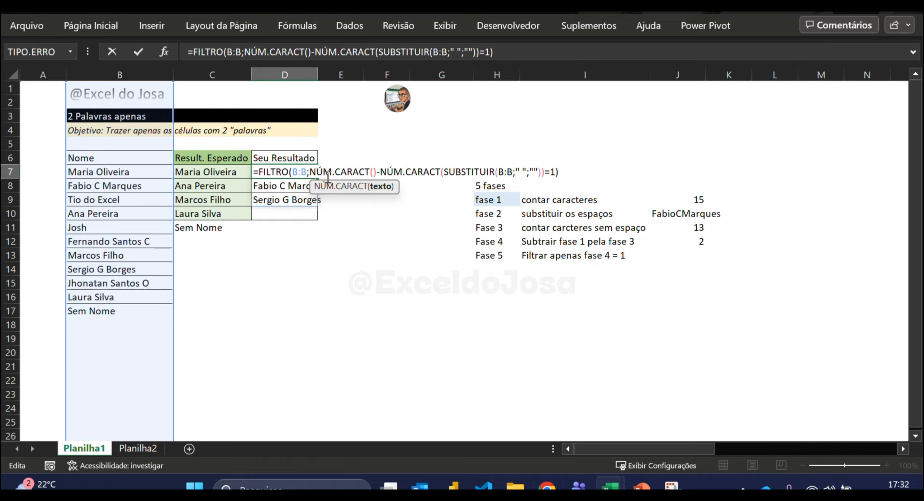
{"action": "left_click", "coordinate": [136, 157]}
{"action": "key", "text": "ctrl+space"}
{"action": "key", "text": "ctrl+Return"}
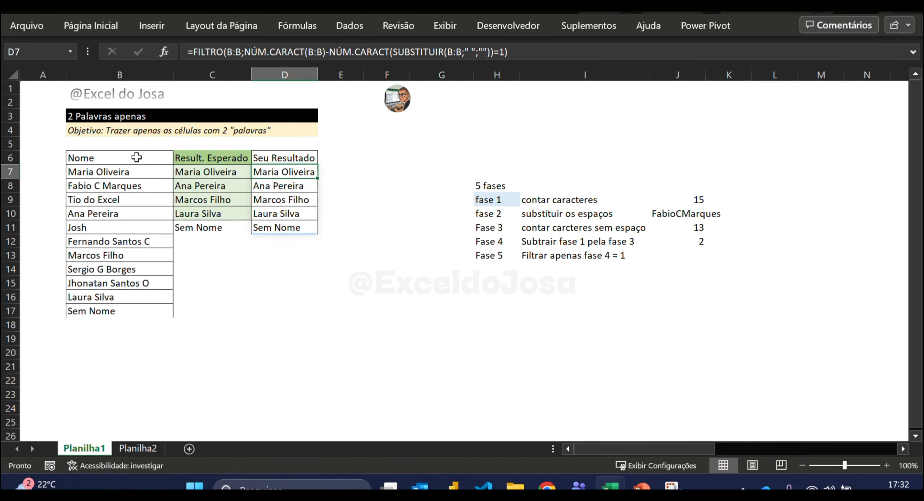
Add a new two-word name in cell B18, directly below the last entry of the Nome list
{"action": "key", "text": "shift+Down"}
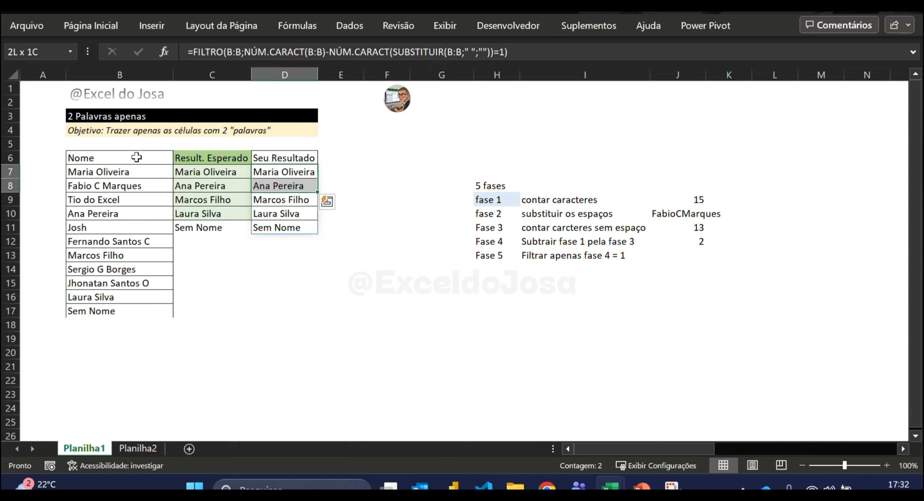
{"action": "key", "text": "ctrl+Left"}
{"action": "key", "text": "ctrl+Down"}
{"action": "key", "text": "Down"}
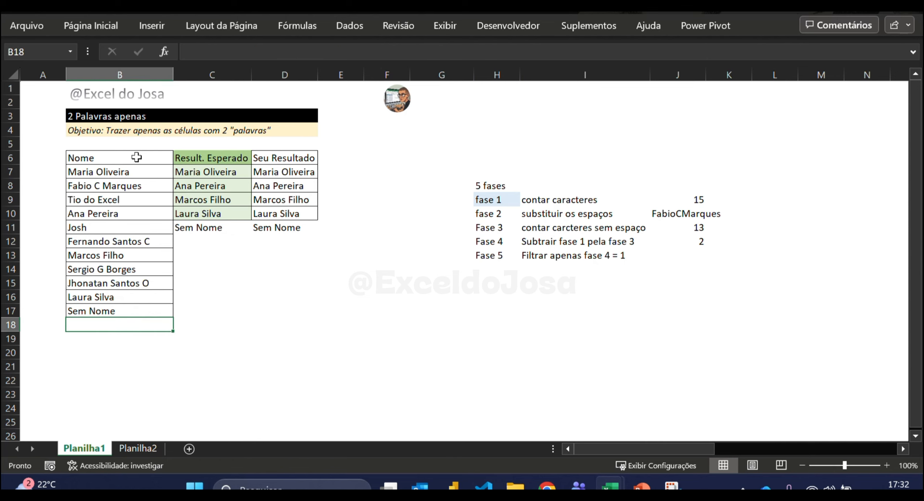
{"action": "type", "text": "Joao"}
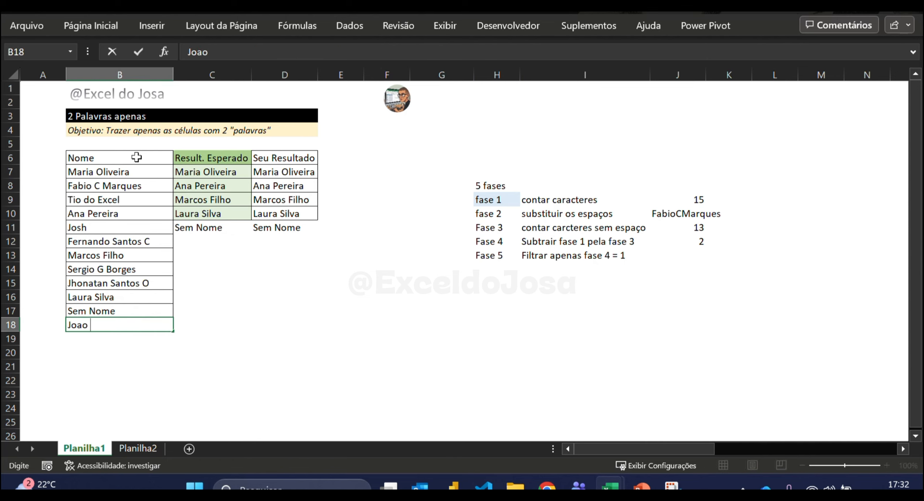
{"action": "type", "text": " Matos"}
{"action": "key", "text": "Return"}
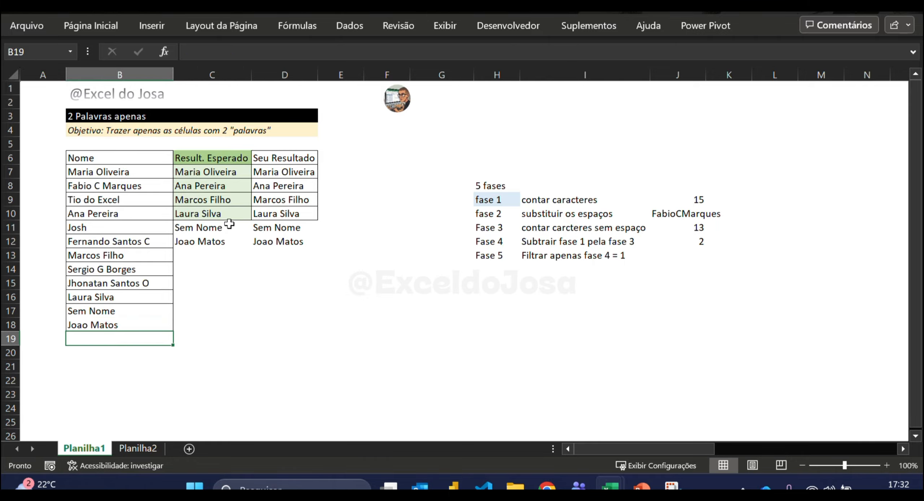
Check row 12 of the expected and own result columns for the newly added name
{"action": "left_click_drag", "start_coordinate": [234, 241], "coordinate": [261, 242]}
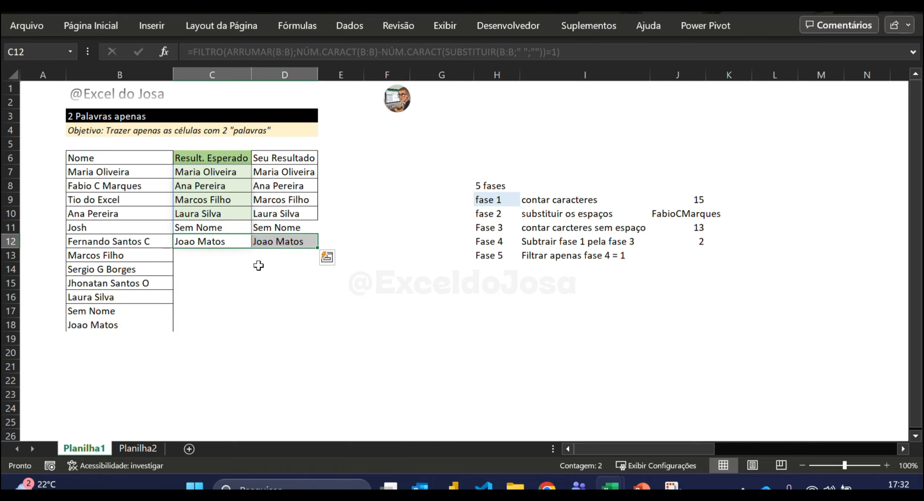
{"action": "left_click", "coordinate": [247, 285]}
{"action": "key", "text": "Left"}
{"action": "key", "text": "ctrl+Up"}
{"action": "key", "text": "Down"}
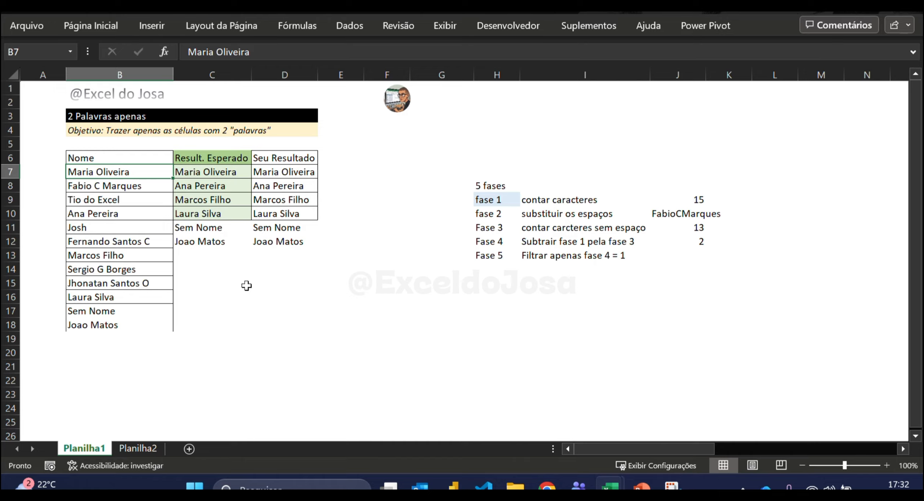
Enter Fase 6 in H15 with the description "Bonus do espaço extra" in I15
{"action": "left_click", "coordinate": [485, 284]}
{"action": "type", "text": "Fase 6"}
{"action": "key", "text": "Return"}
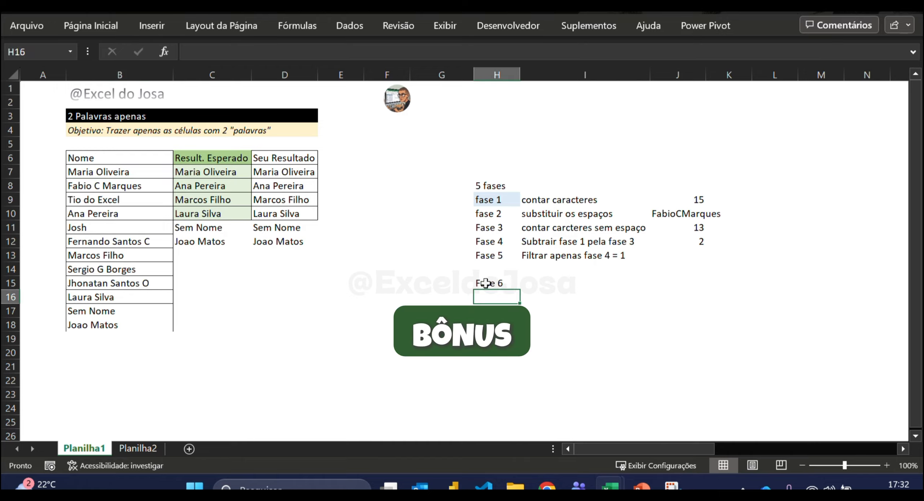
{"action": "key", "text": "Up"}
{"action": "key", "text": "Right"}
{"action": "key", "text": "Left"}
{"action": "key", "text": "Right"}
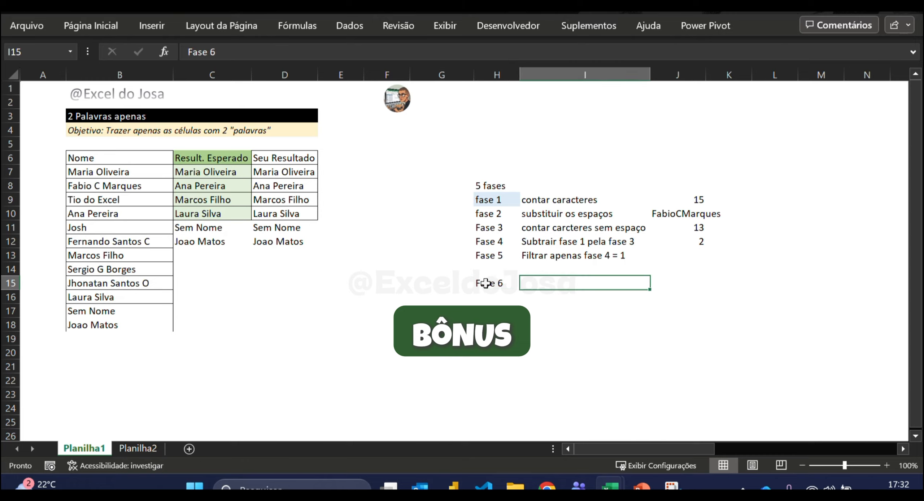
{"action": "type", "text": "Bonus"}
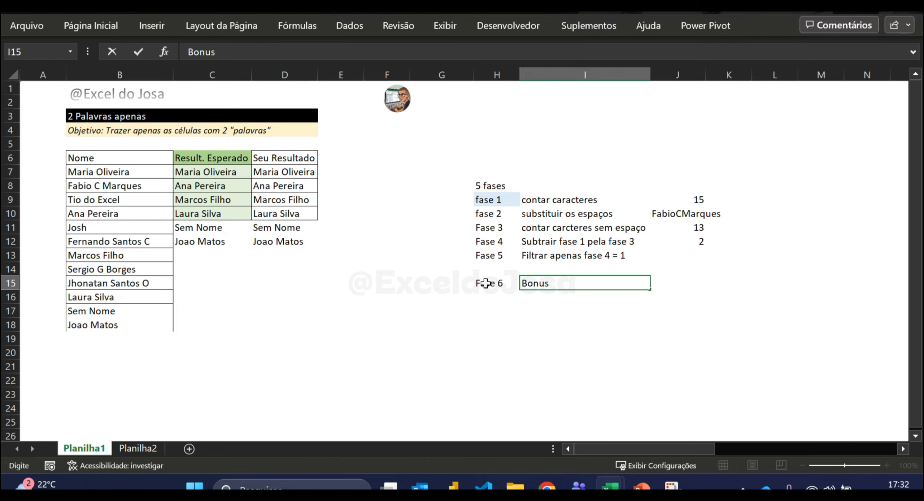
{"action": "type", "text": " do espaço extt"}
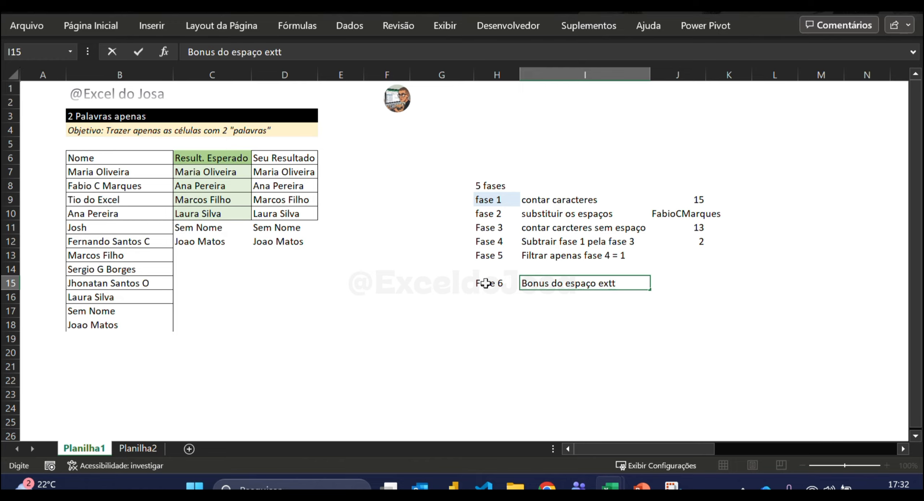
{"action": "key", "text": "BackSpace"}
{"action": "type", "text": "ra"}
{"action": "key", "text": "ctrl+Return"}
Insert an extra space between the first and last name in cell B7
{"action": "key", "text": "Left"}
{"action": "key", "text": "Left"}
{"action": "key", "text": "Left"}
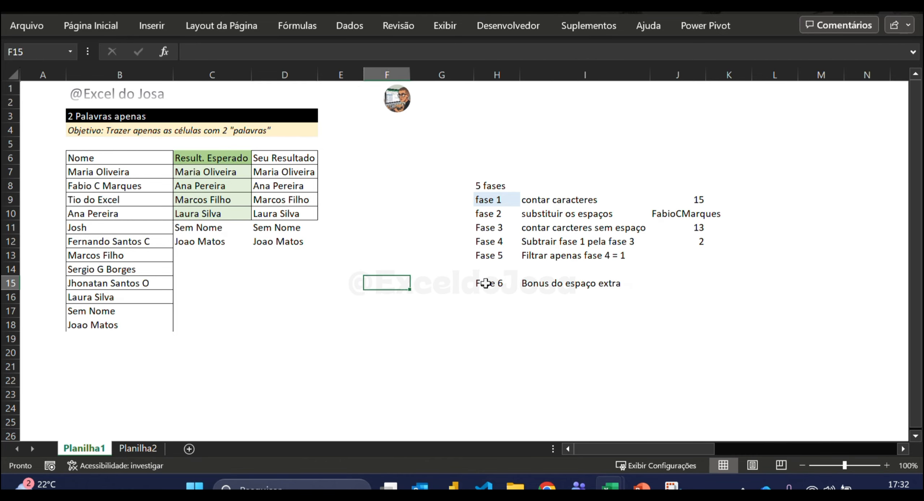
{"action": "key", "text": "Left"}
{"action": "key", "text": "Left"}
{"action": "key", "text": "Left"}
{"action": "key", "text": "Left"}
{"action": "key", "text": "Up"}
{"action": "key", "text": "Up"}
{"action": "key", "text": "Up"}
{"action": "key", "text": "Up"}
{"action": "key", "text": "Up"}
{"action": "key", "text": "Up"}
{"action": "key", "text": "Up"}
{"action": "key", "text": "Up"}
{"action": "key", "text": "F2"}
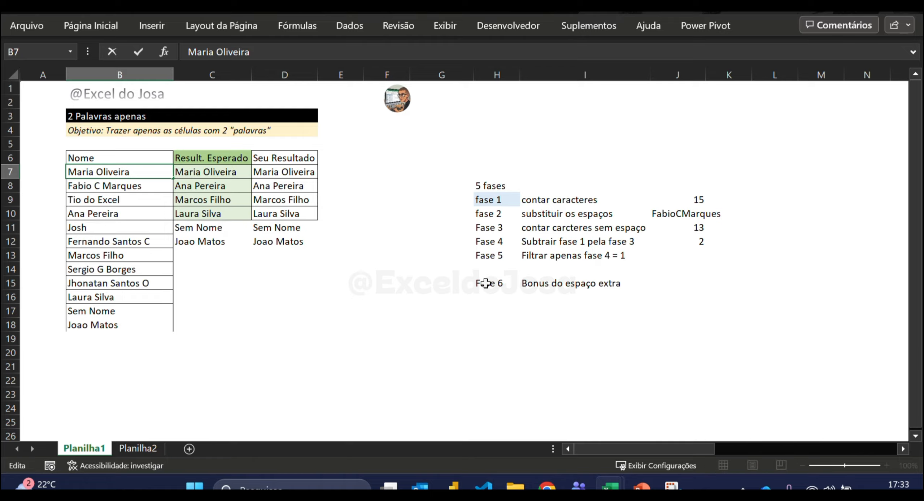
{"action": "key", "text": "ctrl+Left"}
{"action": "key", "text": "Return"}
Compare the filtered names in columns C and D from row 7 down and review the D7 formula
{"action": "key", "text": "Up"}
{"action": "key", "text": "Right"}
{"action": "key", "text": "shift+Right"}
{"action": "key", "text": "ctrl+shift+Down"}
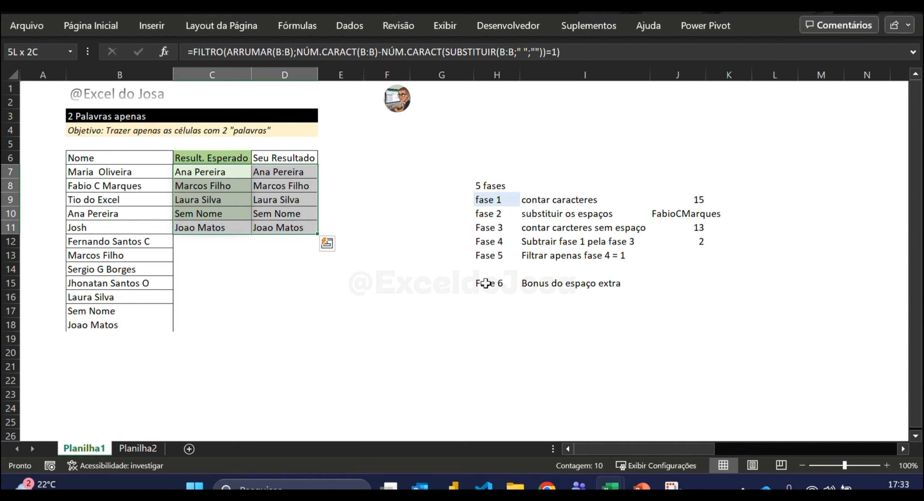
{"action": "key", "text": "Right"}
{"action": "key", "text": "F2"}
{"action": "key", "text": "Escape"}
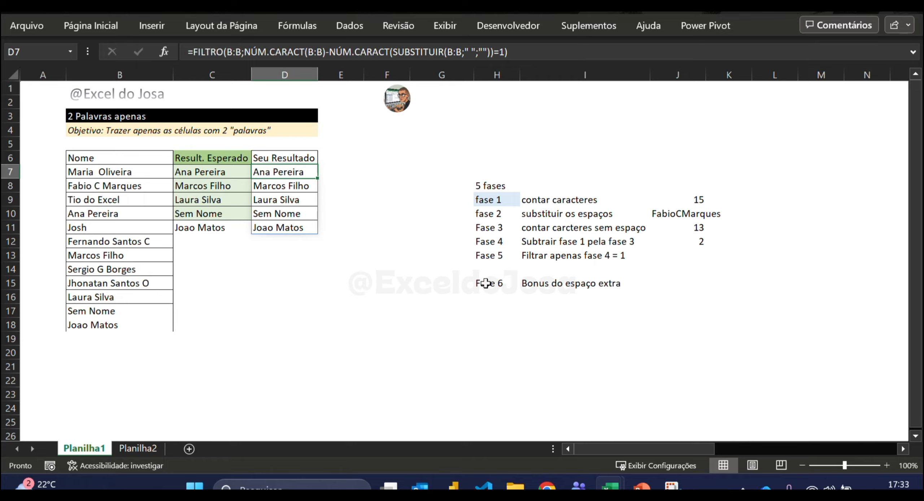
{"action": "key", "text": "F2"}
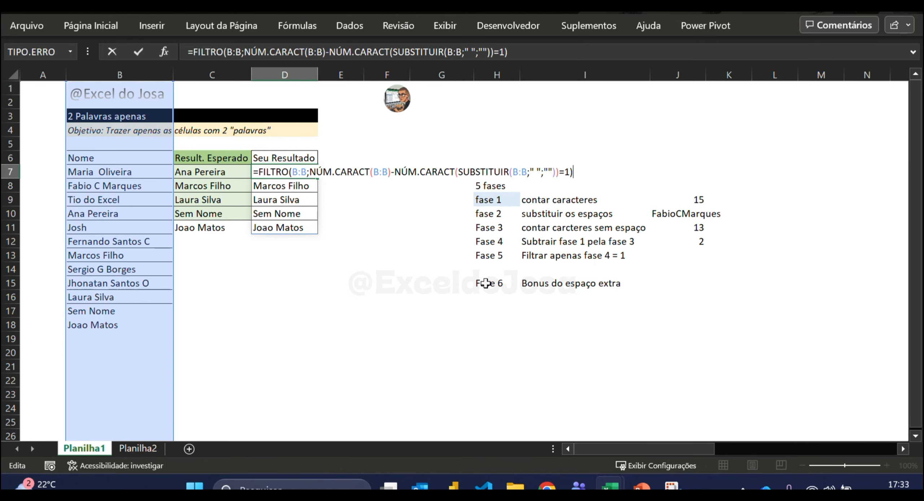
{"action": "key", "text": "Return"}
Enter the formula =ARRUMAR(B7) in cell F7 to strip the extra spaces from the name
{"action": "key", "text": "Right"}
{"action": "key", "text": "Left"}
{"action": "key", "text": "Up"}
{"action": "key", "text": "Right"}
{"action": "key", "text": "Right"}
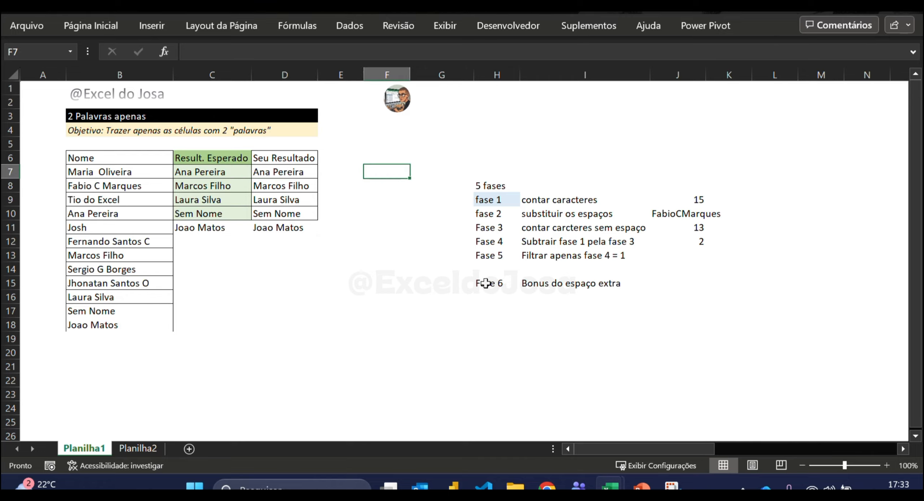
{"action": "type", "text": "=arrum"}
{"action": "key", "text": "Tab"}
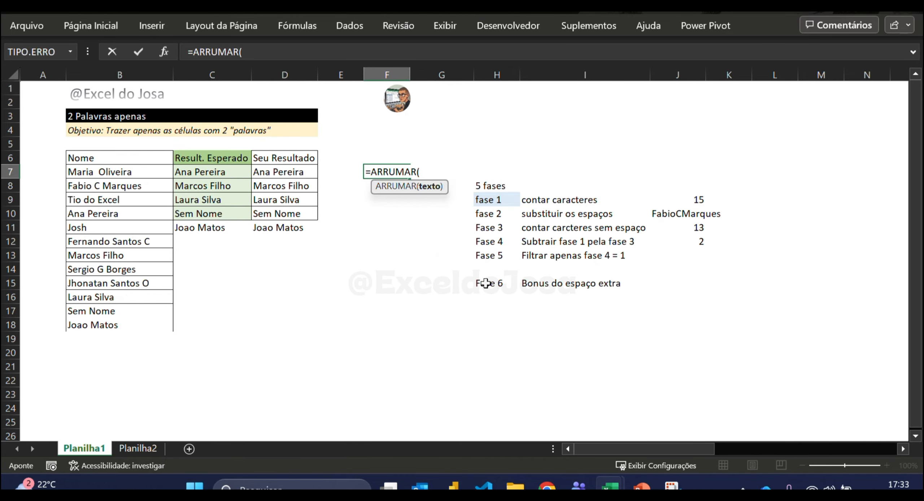
{"action": "key", "text": "Left"}
{"action": "key", "text": "Left"}
{"action": "key", "text": "Left"}
{"action": "key", "text": "Left"}
{"action": "type", "text": ")"}
{"action": "key", "text": "Return"}
{"action": "key", "text": "Up"}
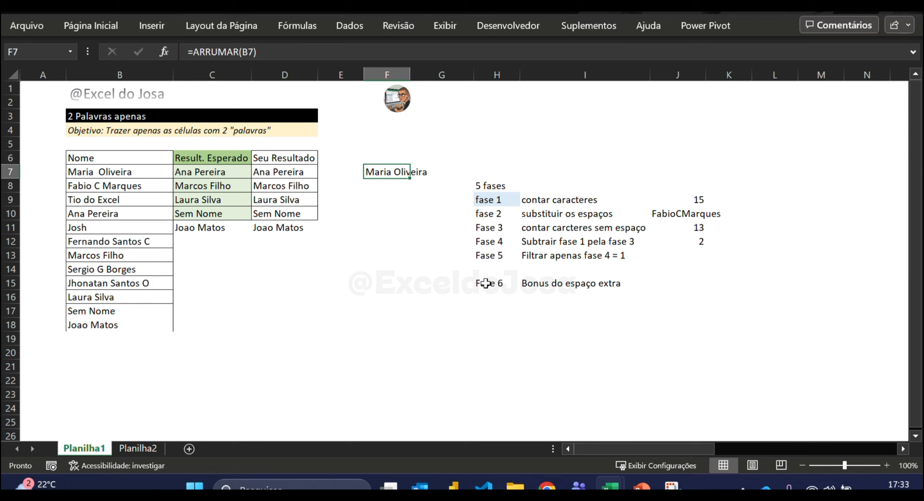
Review the ARRUMAR formula in F7
{"action": "key", "text": "Right"}
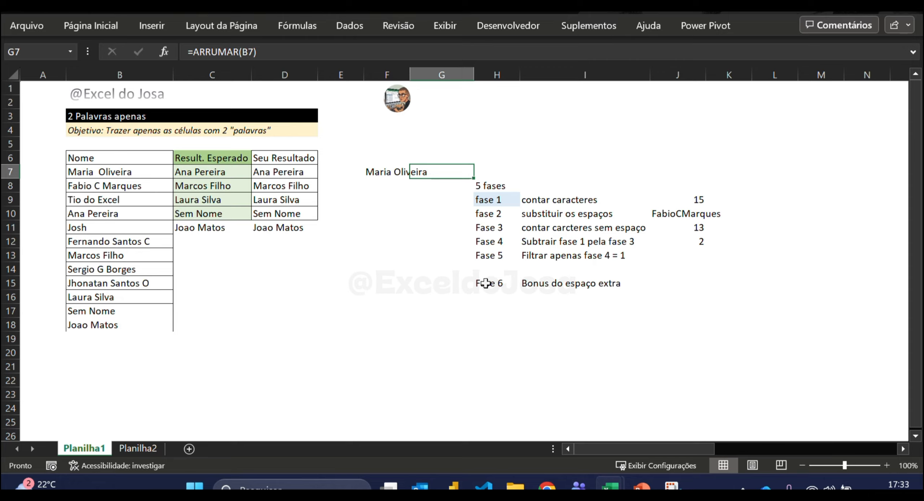
{"action": "key", "text": "Left"}
{"action": "key", "text": "F2"}
{"action": "key", "text": "Escape"}
{"action": "key", "text": "Up"}
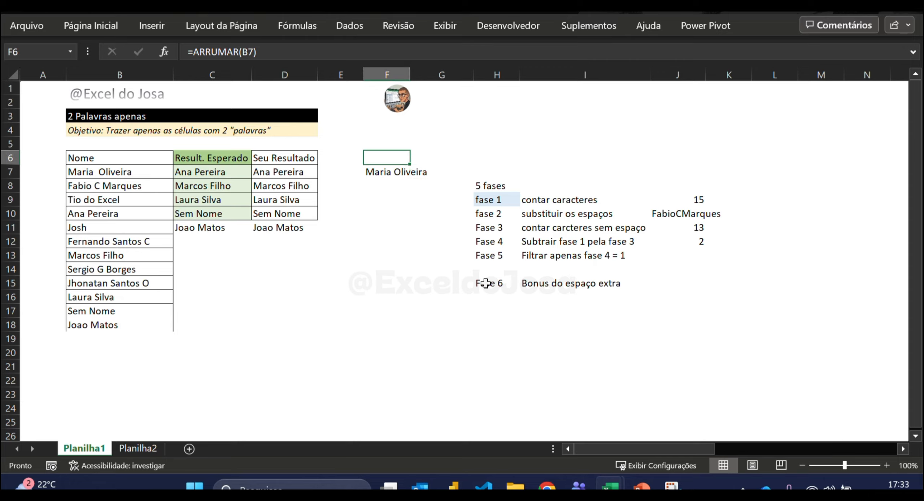
Add several leading spaces before the name in cell B7
{"action": "key", "text": "Down"}
{"action": "key", "text": "Left"}
{"action": "key", "text": "Left"}
{"action": "key", "text": "Left"}
{"action": "key", "text": "Left"}
{"action": "key", "text": "F2"}
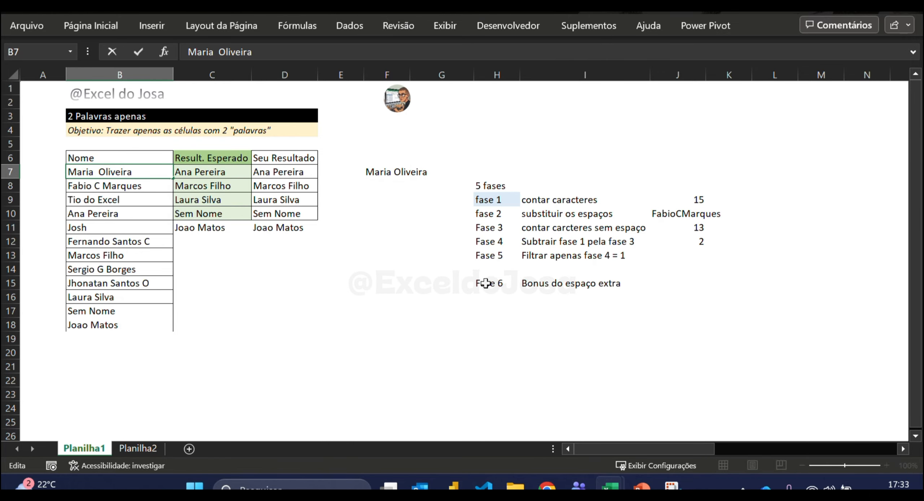
{"action": "key", "text": "Home"}
{"action": "key", "text": "Return"}
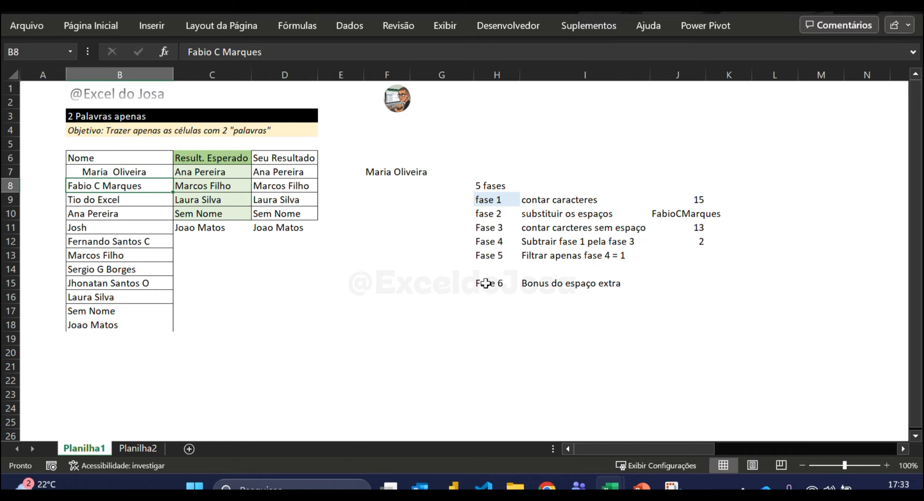
Check how the ARRUMAR formula in F7 handles the leading spaces in B7
{"action": "key", "text": "Up"}
{"action": "key", "text": "Right"}
{"action": "key", "text": "Right"}
{"action": "key", "text": "Right"}
{"action": "key", "text": "Right"}
{"action": "key", "text": "F2"}
{"action": "key", "text": "Escape"}
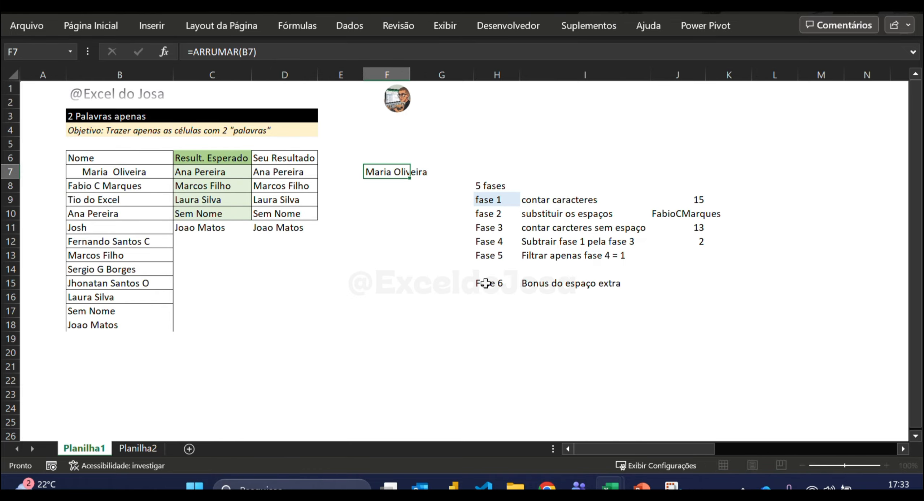
{"action": "key", "text": "F2"}
{"action": "key", "text": "Escape"}
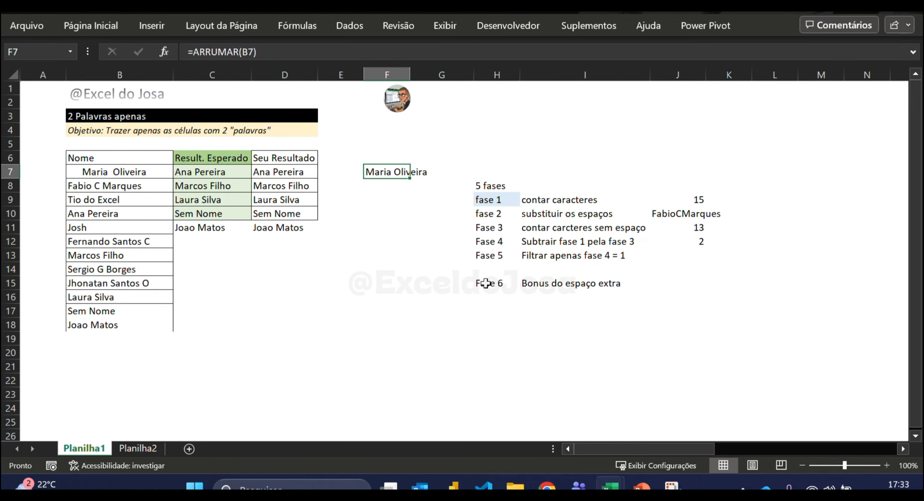
Insert a line break in the D7 formula between the FILTRO array argument B:B; and the first NÚM.CARACT
{"action": "key", "text": "Left"}
{"action": "key", "text": "Left"}
{"action": "key", "text": "F2"}
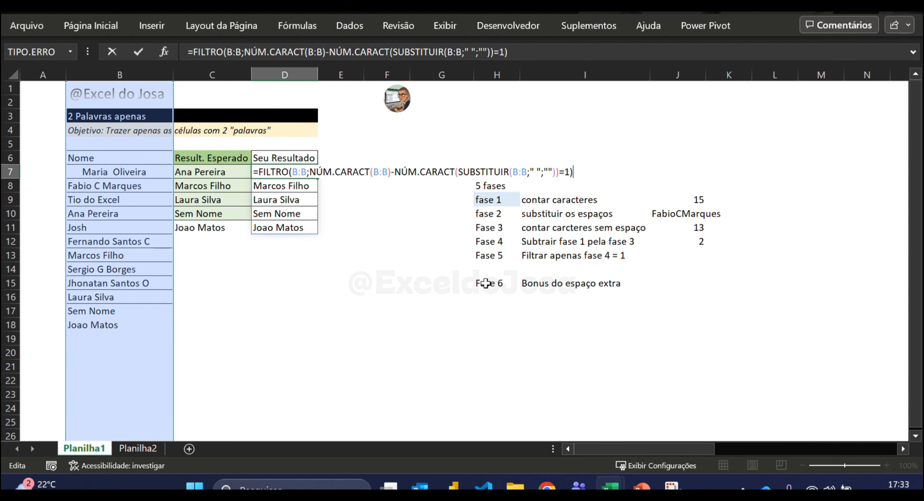
{"action": "key", "text": "Home"}
{"action": "key", "text": "Right"}
{"action": "key", "text": "Right"}
{"action": "key", "text": "Right"}
{"action": "key", "text": "Right"}
{"action": "key", "text": "Right"}
{"action": "key", "text": "Right"}
{"action": "key", "text": "Right"}
{"action": "key", "text": "Right"}
{"action": "key", "text": "Right"}
{"action": "key", "text": "Right"}
{"action": "key", "text": "Right"}
{"action": "key", "text": "Right"}
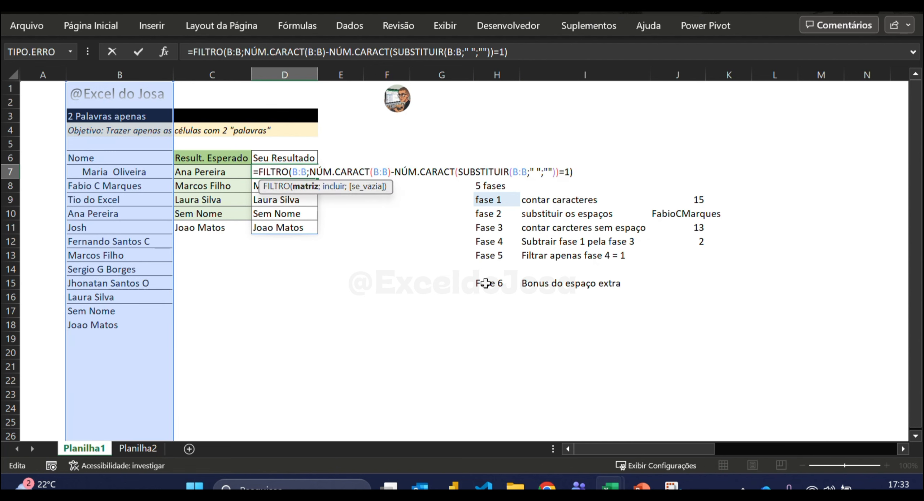
{"action": "key", "text": "alt+Return"}
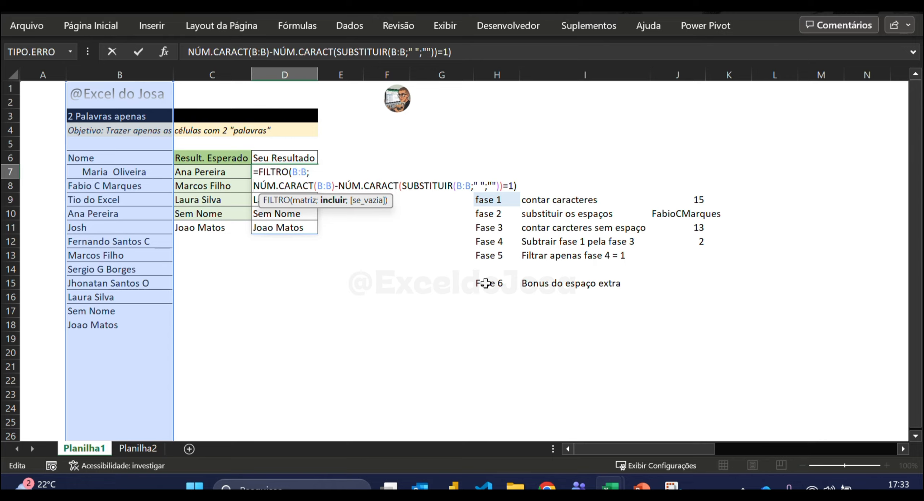
Examine each B:B reference in the D7 formula: the FILTRO array, the first NÚM.CARACT and SUBSTITUIR
{"action": "left_click", "coordinate": [295, 172]}
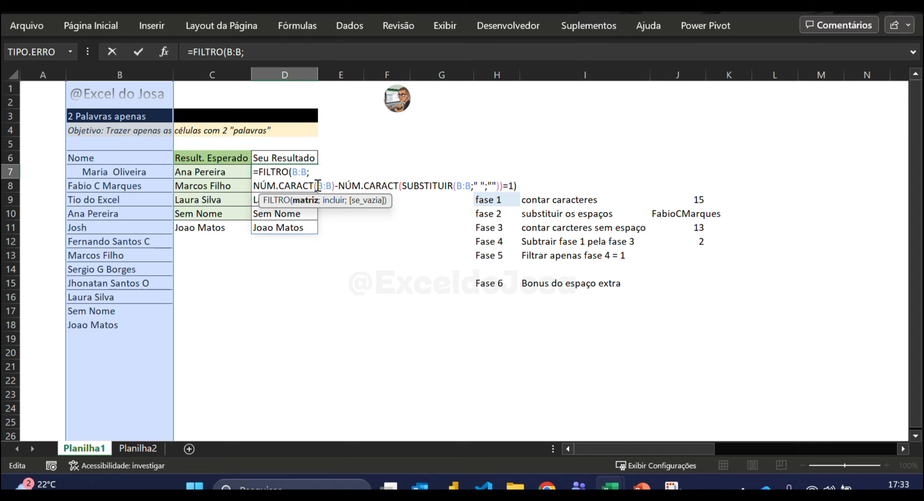
{"action": "left_click_drag", "start_coordinate": [317, 184], "coordinate": [331, 185]}
{"action": "left_click", "coordinate": [331, 185]}
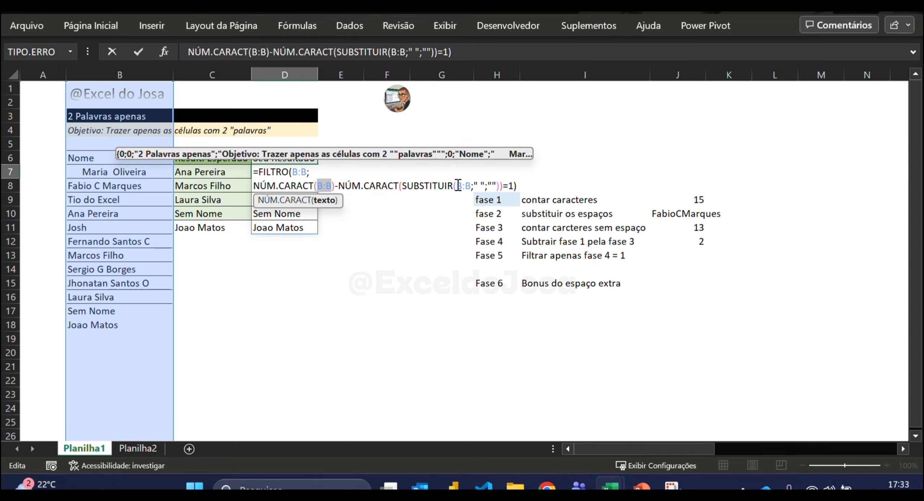
{"action": "left_click_drag", "start_coordinate": [456, 185], "coordinate": [471, 185]}
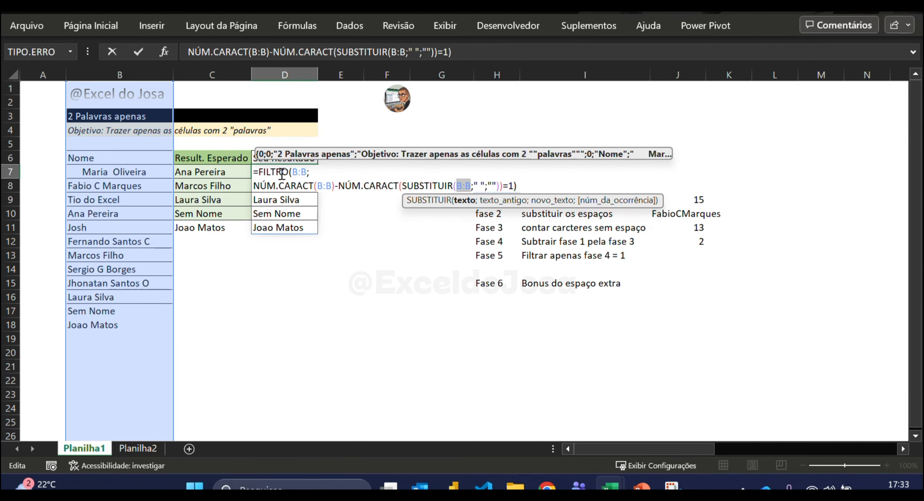
Wrap the FILTRO array argument of the D7 formula in ARRUMAR, making it ARRUMAR(B:B)
{"action": "left_click", "coordinate": [293, 172]}
{"action": "type", "text": "ARRUM"}
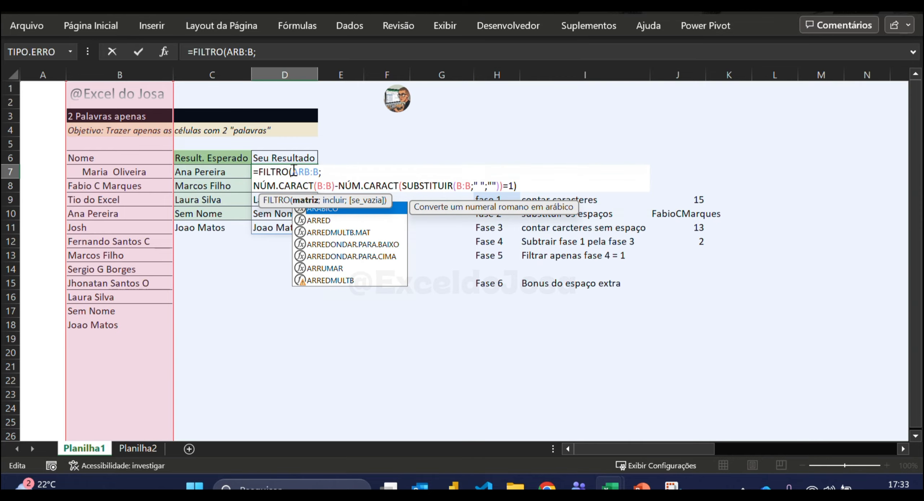
{"action": "key", "text": "Tab"}
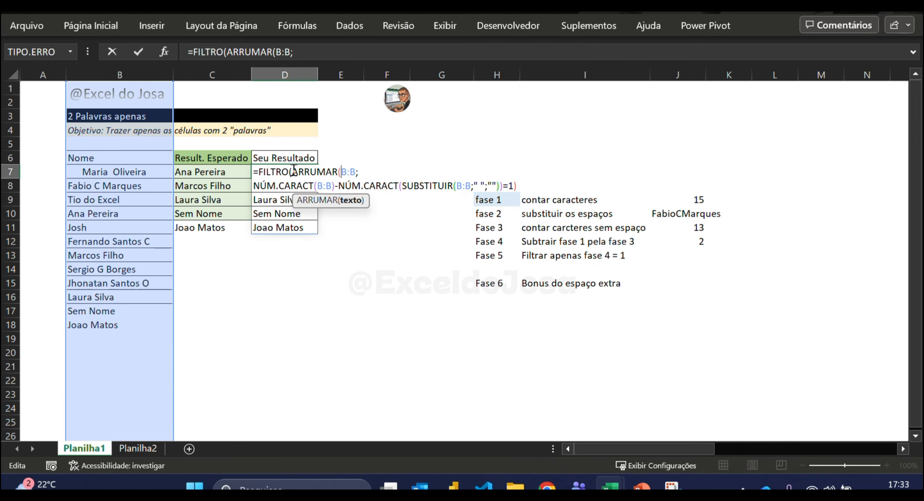
{"action": "left_click", "coordinate": [356, 172]}
{"action": "type", "text": ")"}
Wrap B:B in the first NÚM.CARACT of the D7 formula in ARRUMAR, making it NÚM.CARACT(ARRUMAR(B:B))
{"action": "left_click", "coordinate": [319, 187]}
{"action": "type", "text": "AR"}
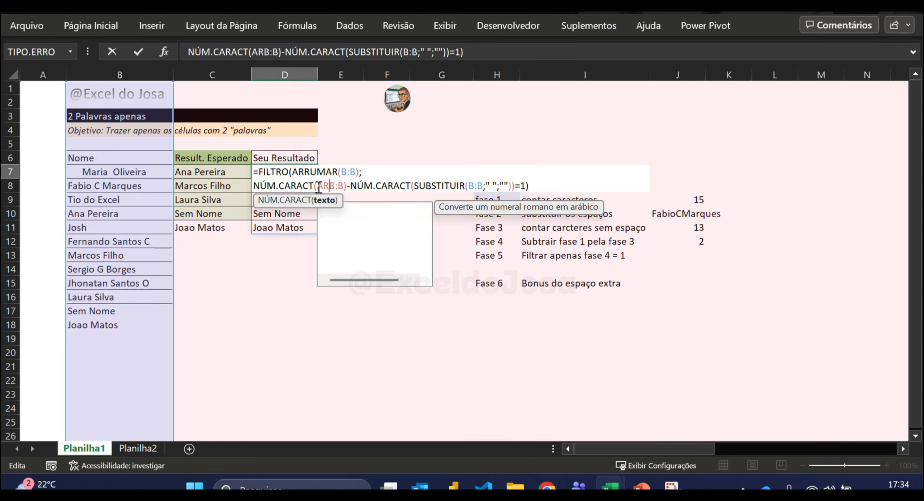
{"action": "type", "text": "RUMA"}
{"action": "key", "text": "Tab"}
{"action": "left_click", "coordinate": [318, 186]}
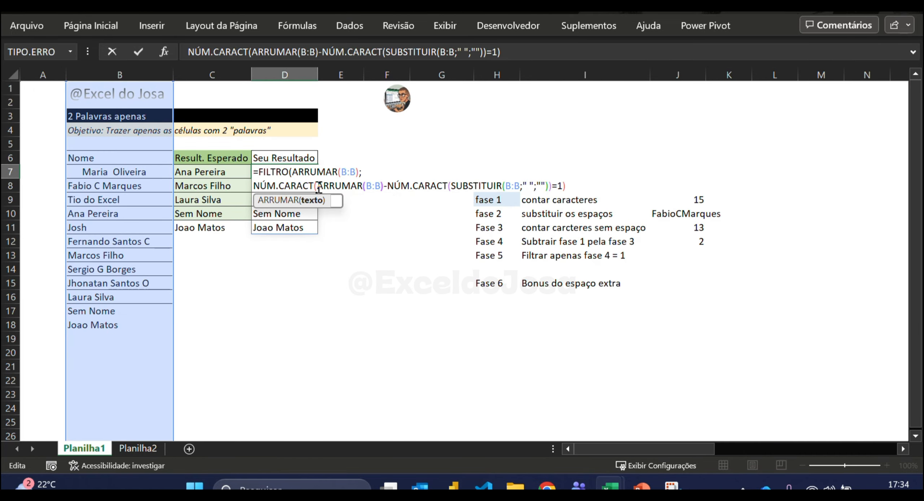
{"action": "type", "text": ")"}
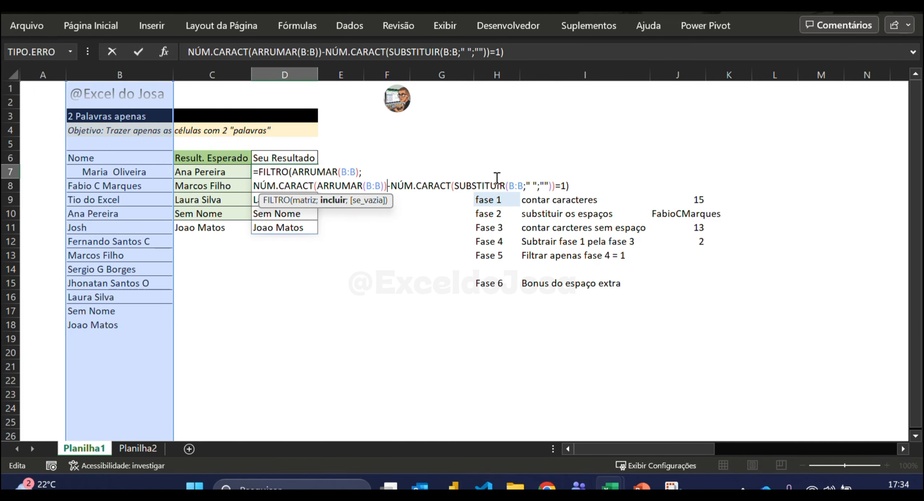
Wrap B:B inside SUBSTITUIR of the D7 formula in ARRUMAR, making it SUBSTITUIR(ARRUMAR(B:B);" ";""), and commit the formula
{"action": "left_click", "coordinate": [511, 186]}
{"action": "type", "text": "ARRUMAR"}
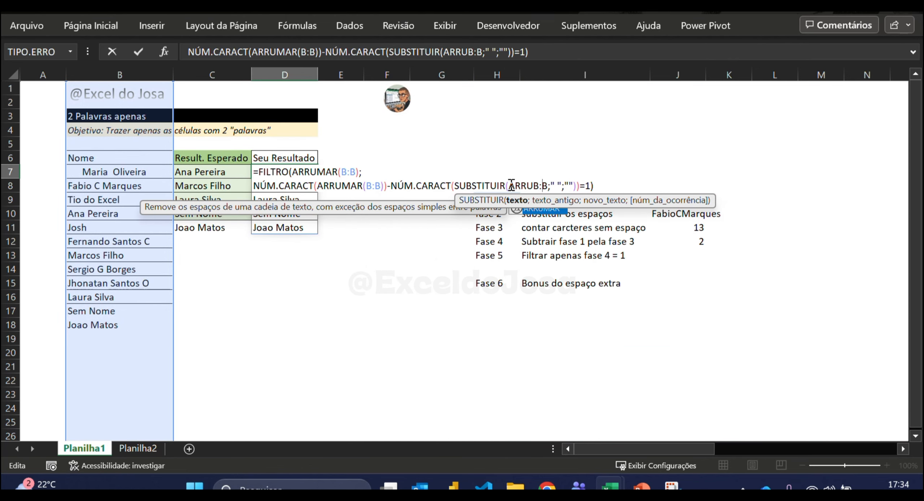
{"action": "type", "text": "(B:B"}
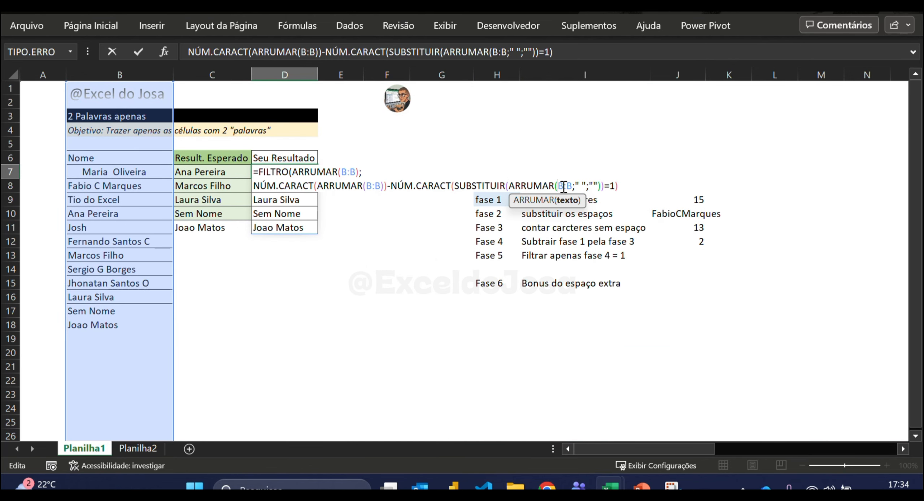
{"action": "type", "text": ")"}
{"action": "key", "text": "ctrl+Return"}
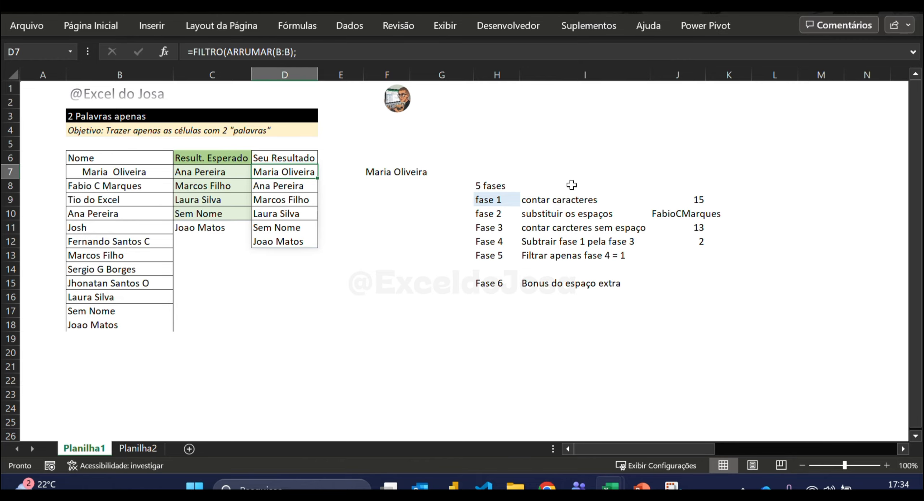
Compare the FILTRO formula in C7 with the ARRUMAR version in D7
{"action": "key", "text": "Left"}
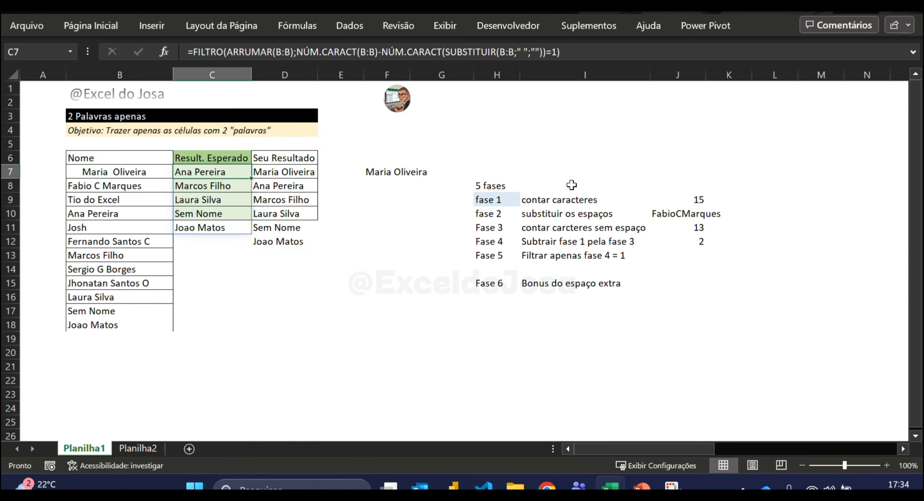
{"action": "left_click_drag", "start_coordinate": [562, 52], "coordinate": [158, 55]}
{"action": "key", "text": "Escape"}
{"action": "left_click", "coordinate": [263, 185]}
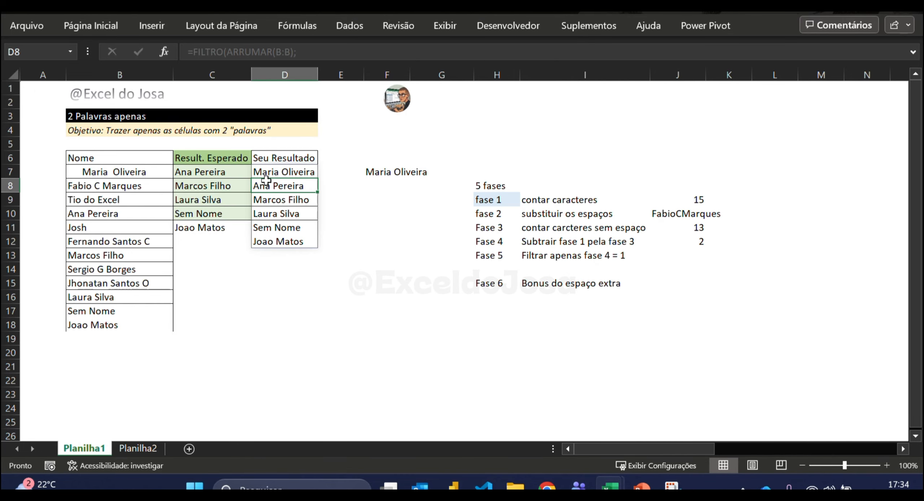
{"action": "left_click", "coordinate": [264, 172]}
{"action": "double_click", "coordinate": [263, 171]}
{"action": "key", "text": "Escape"}
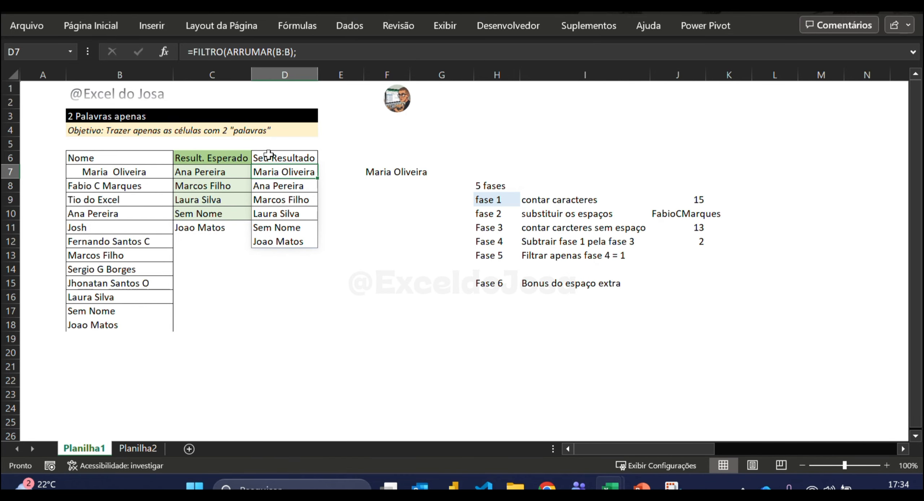
Remove the line break after ARRUMAR(B:B); in the D7 formula, putting the whole formula on a single line
{"action": "key", "text": "F2"}
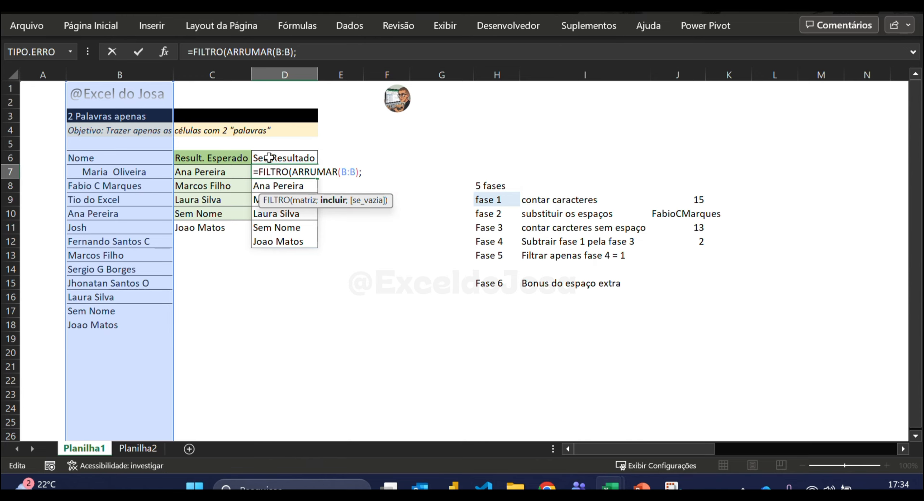
{"action": "type", "text": "NÚM.CARACT(ARRUMAR(B:B))-NÚM.CARACT(SUBSTITUIR(ARRUMAR(B:B);\" \";\"\"))=1)"}
{"action": "left_click", "coordinate": [341, 259]}
{"action": "key", "text": "BackSpace"}
{"action": "key", "text": "BackSpace"}
{"action": "key", "text": "BackSpace"}
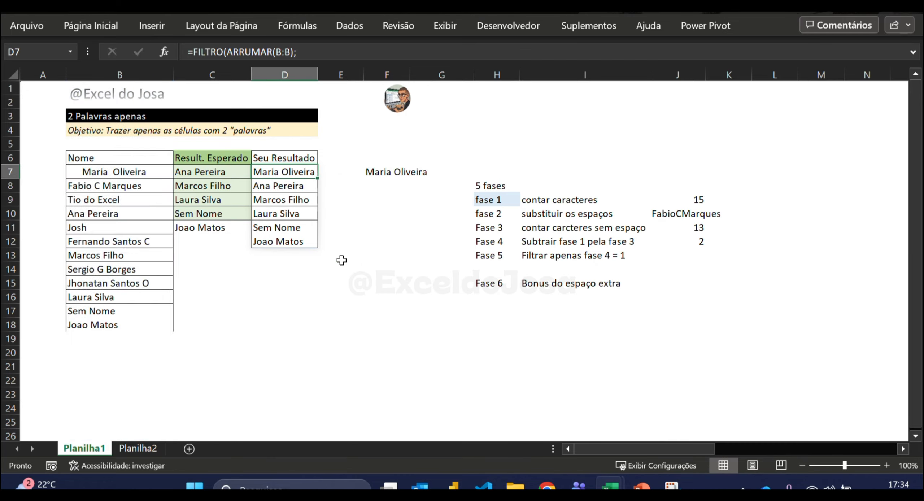
{"action": "key", "text": "alt+Return"}
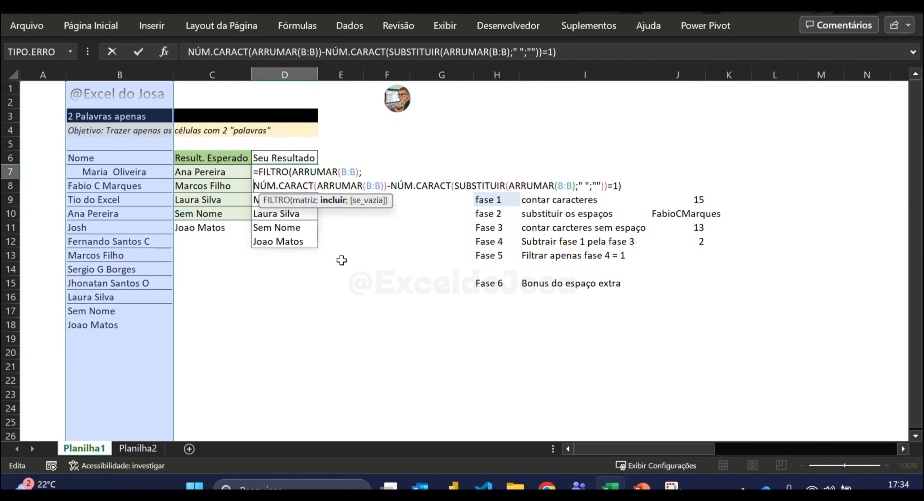
{"action": "key", "text": "BackSpace"}
{"action": "key", "text": "ctrl+Return"}
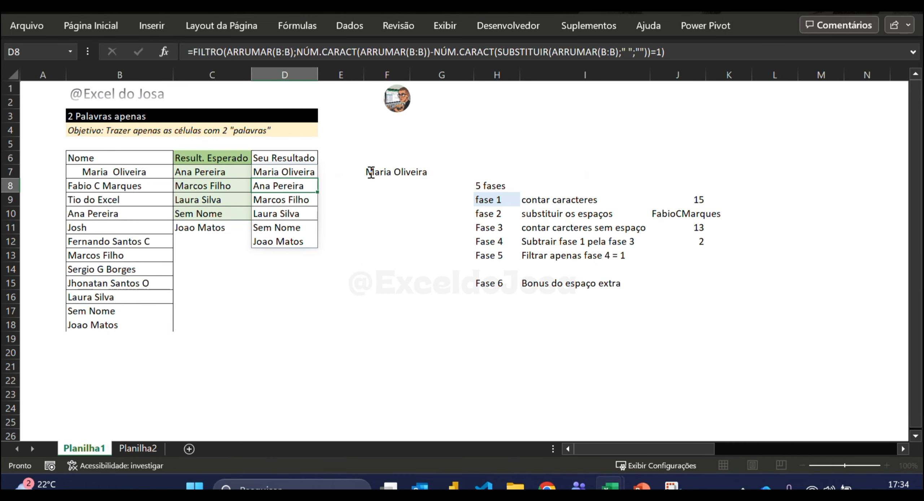
Add extra leading spaces before "Sem Nome" in cell B17 of the Nome column
{"action": "key", "text": "Left"}
{"action": "key", "text": "Left"}
{"action": "key", "text": "ctrl+Down"}
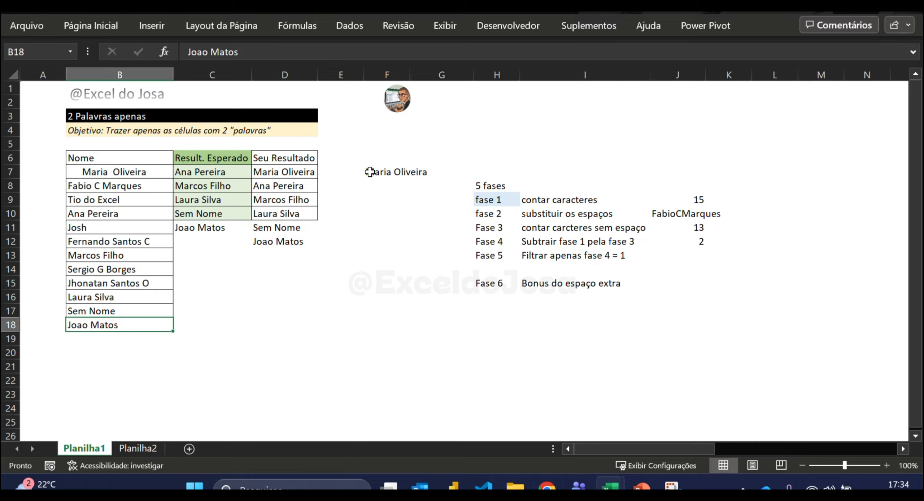
{"action": "key", "text": "Up"}
{"action": "key", "text": "F2"}
{"action": "key", "text": "Home"}
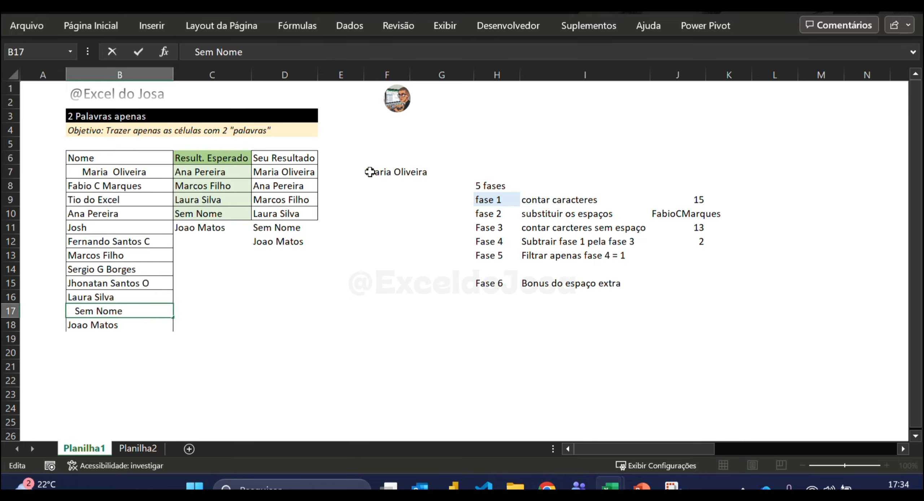
{"action": "key", "text": "Return"}
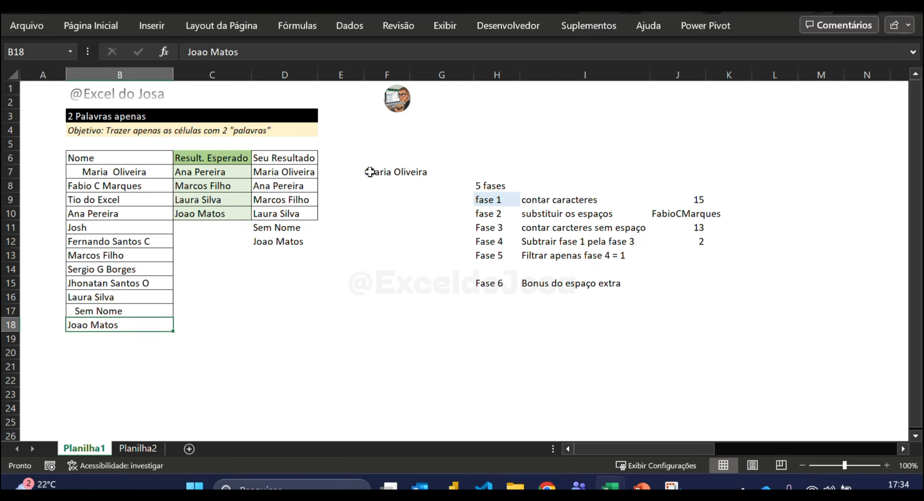
Check the Seu Resultado list and its D7 formula against the name with extra spaces in B17
{"action": "key", "text": "Up"}
{"action": "key", "text": "Right"}
{"action": "key", "text": "Right"}
{"action": "key", "text": "ctrl+Up"}
{"action": "key", "text": "ctrl+Up"}
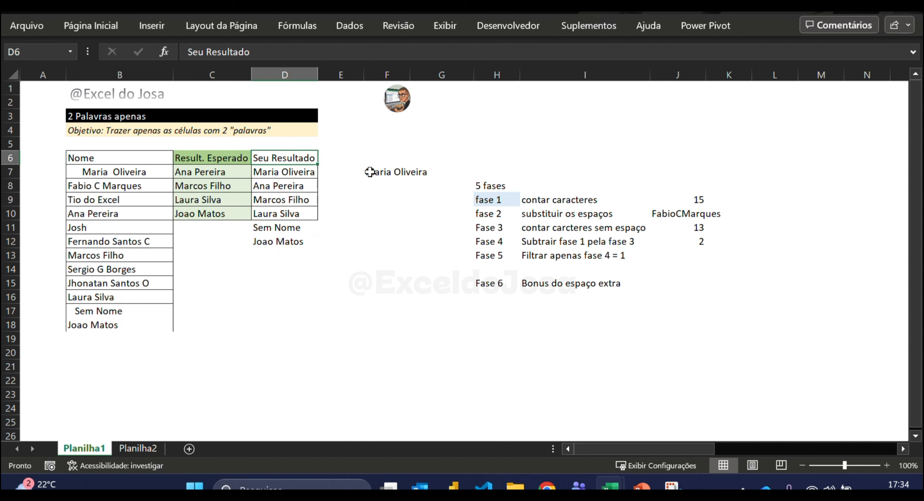
{"action": "key", "text": "Down"}
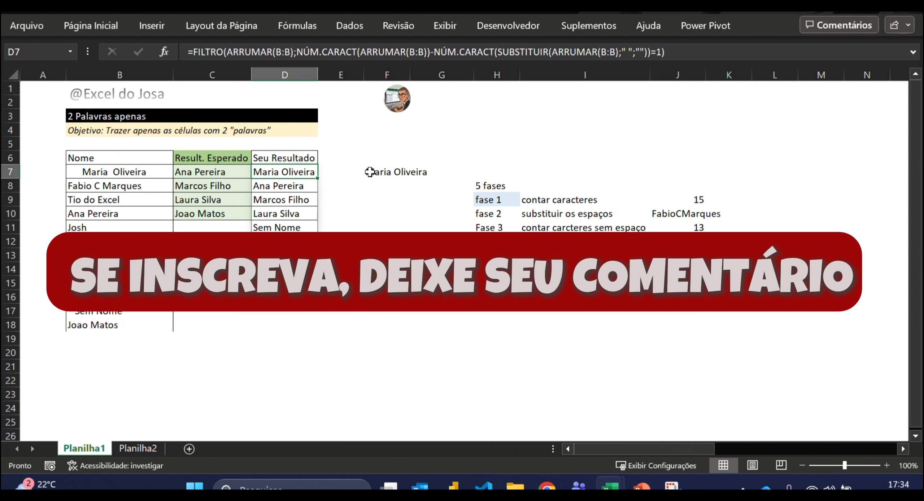